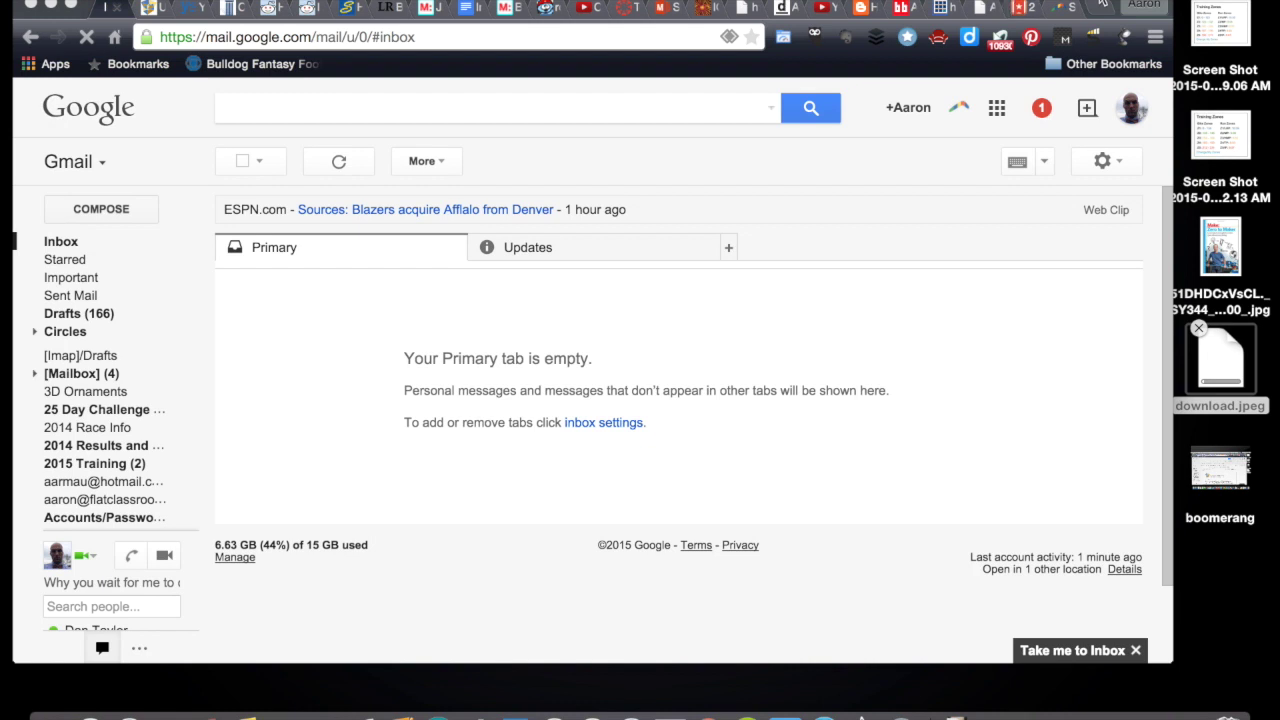
# - Switch from Gmail to Wunderlist's 2/11/15 list of saved web links
pyautogui.click(1020, 10)
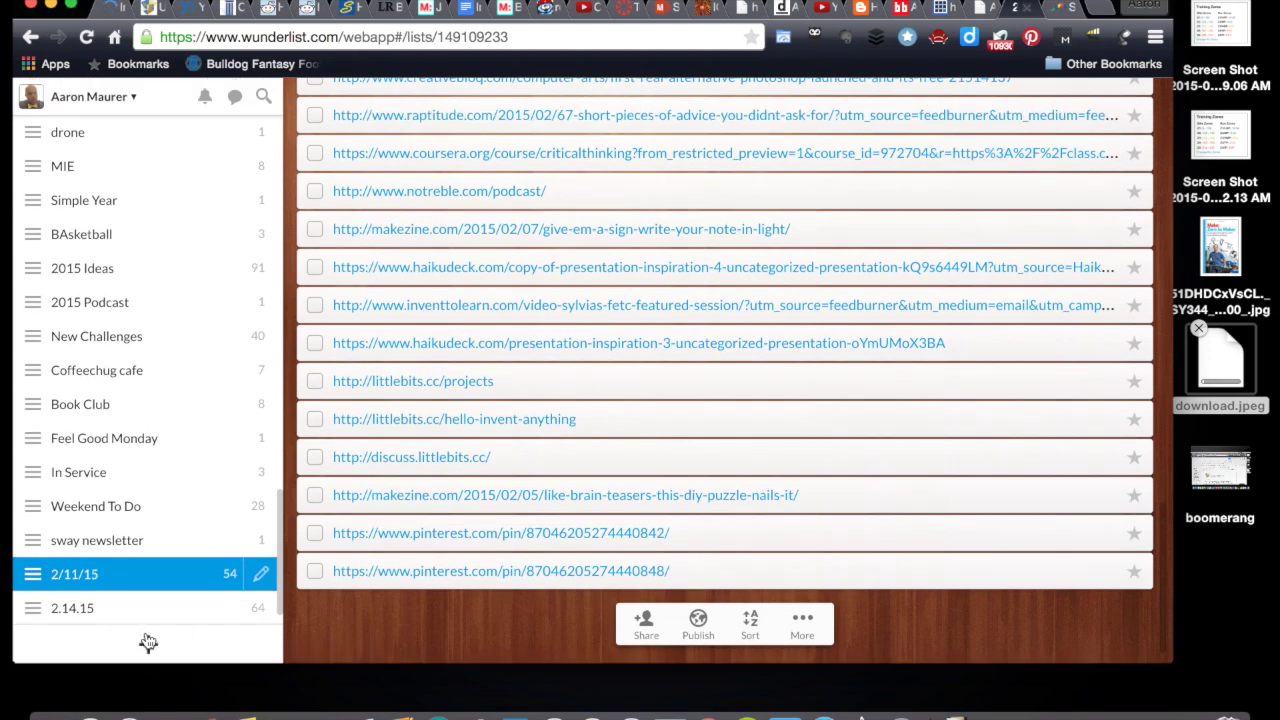
# - Create a new Wunderlist list named '2.19.15', then return to the High Tech High browser tab
pyautogui.click(148, 642)
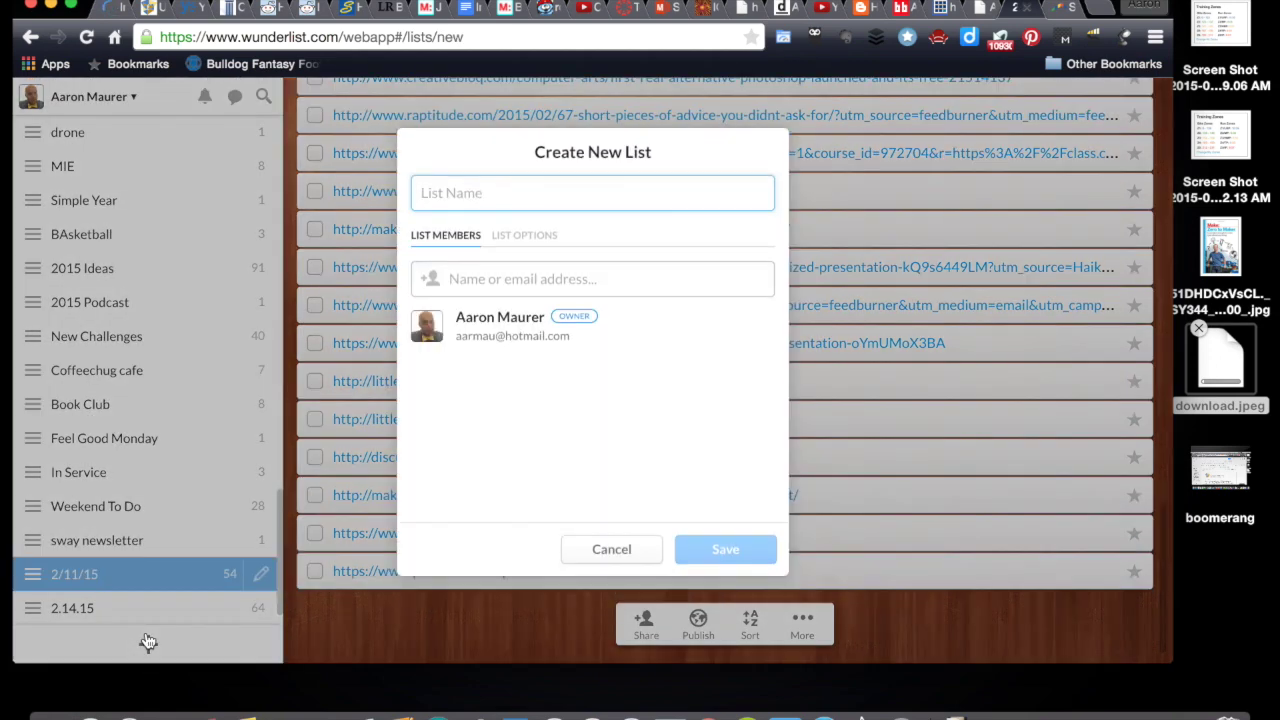
pyautogui.write('2.19.1')
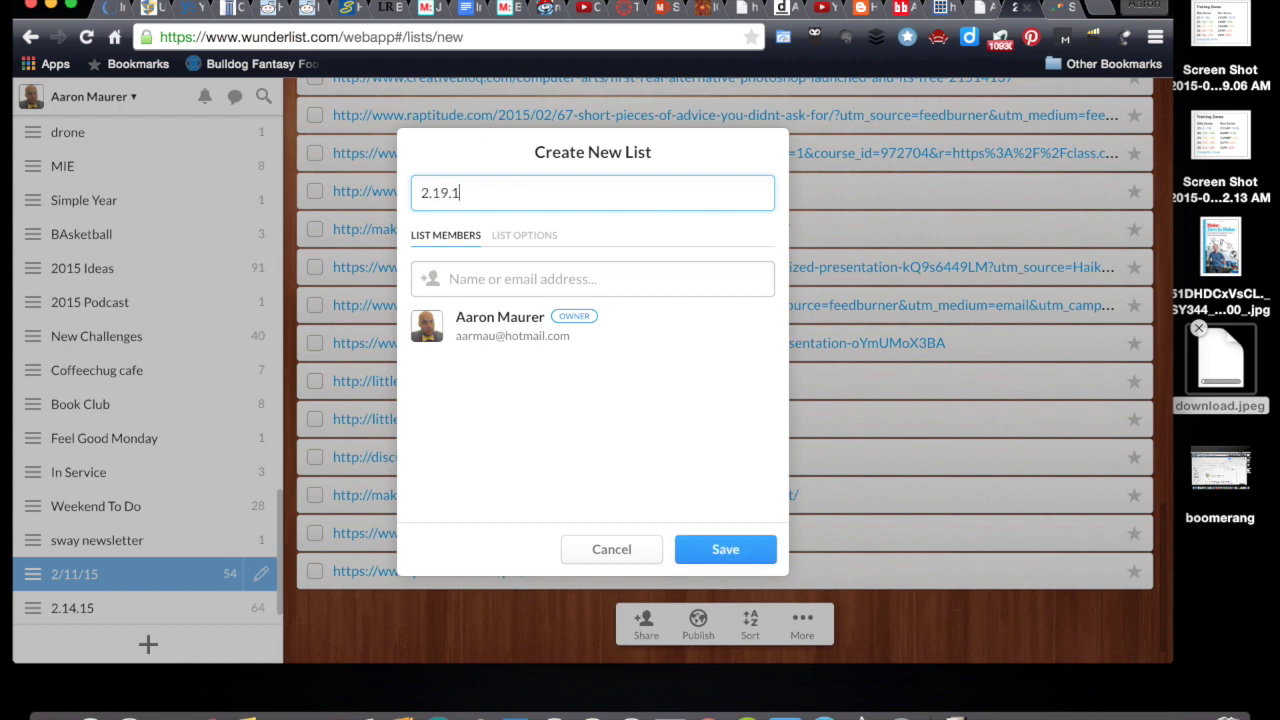
pyautogui.write('5')
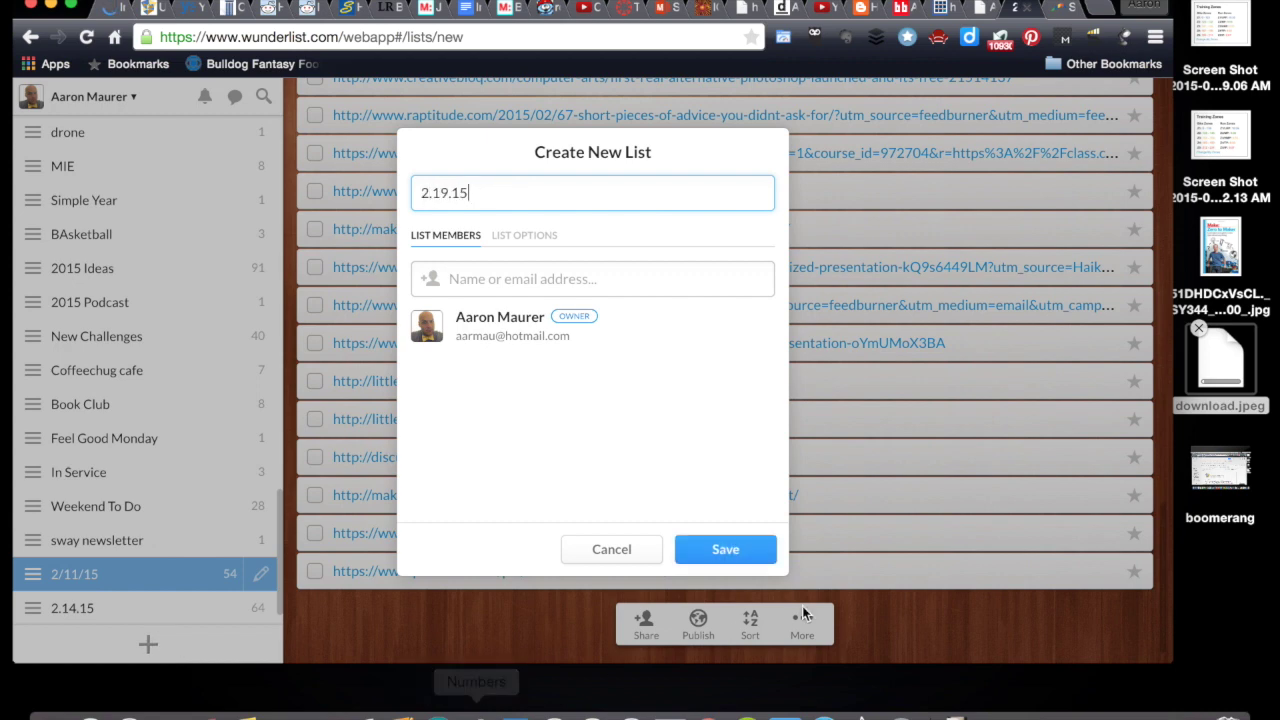
pyautogui.click(727, 550)
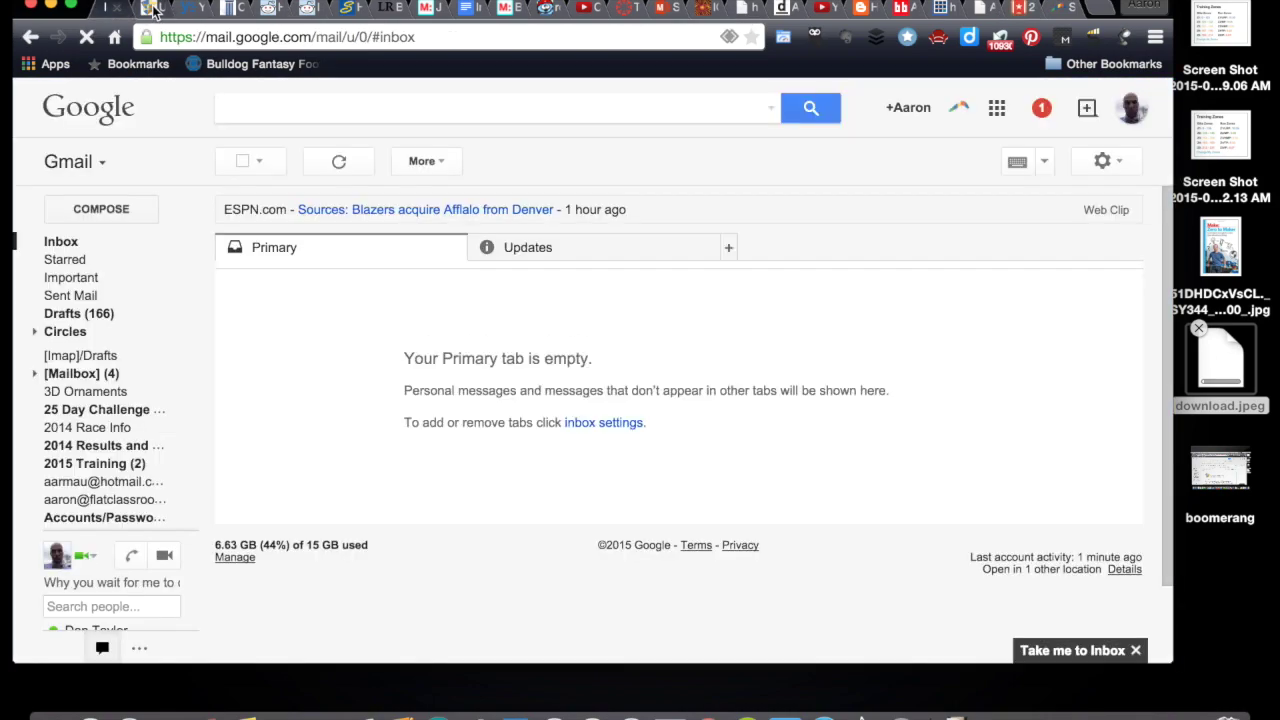
pyautogui.click(150, 8)
# - Add the High Tech High back-issues and Yammer signup links to the 2.19.15 list
pyautogui.click(307, 39)
pyautogui.hotkey('ctrl', 'c')
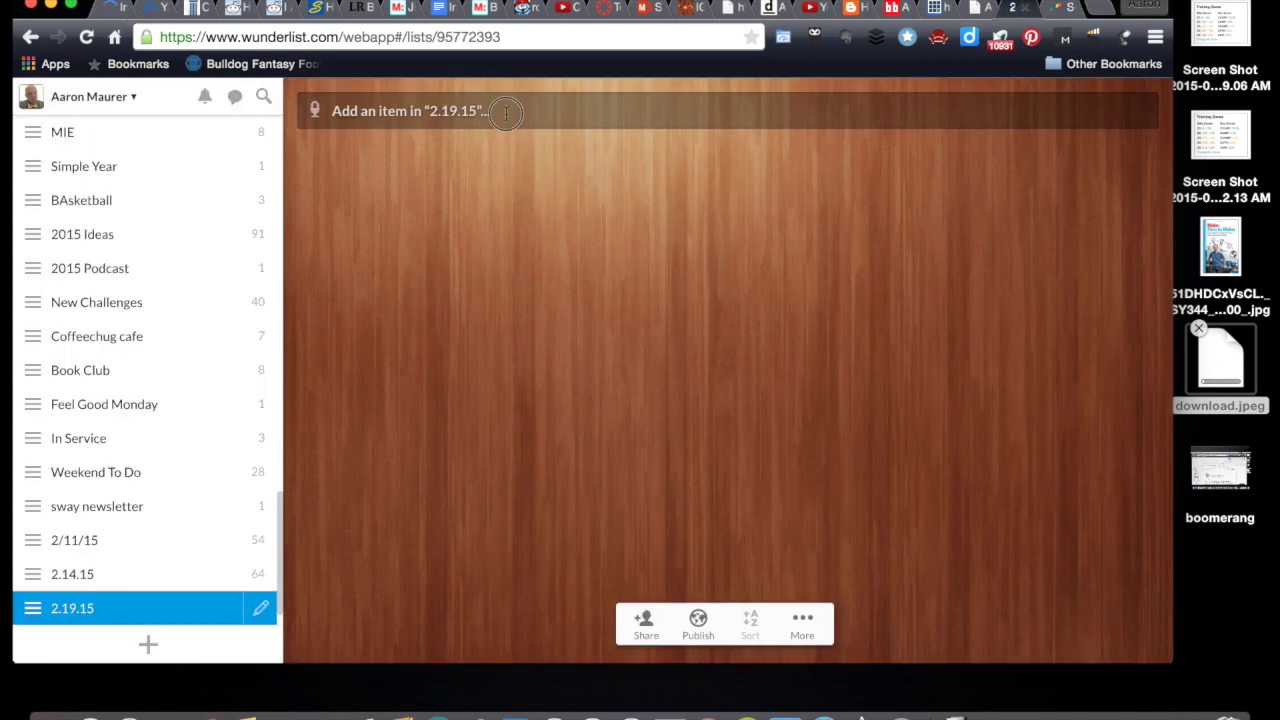
pyautogui.click(506, 112)
pyautogui.hotkey('ctrl', 'v')
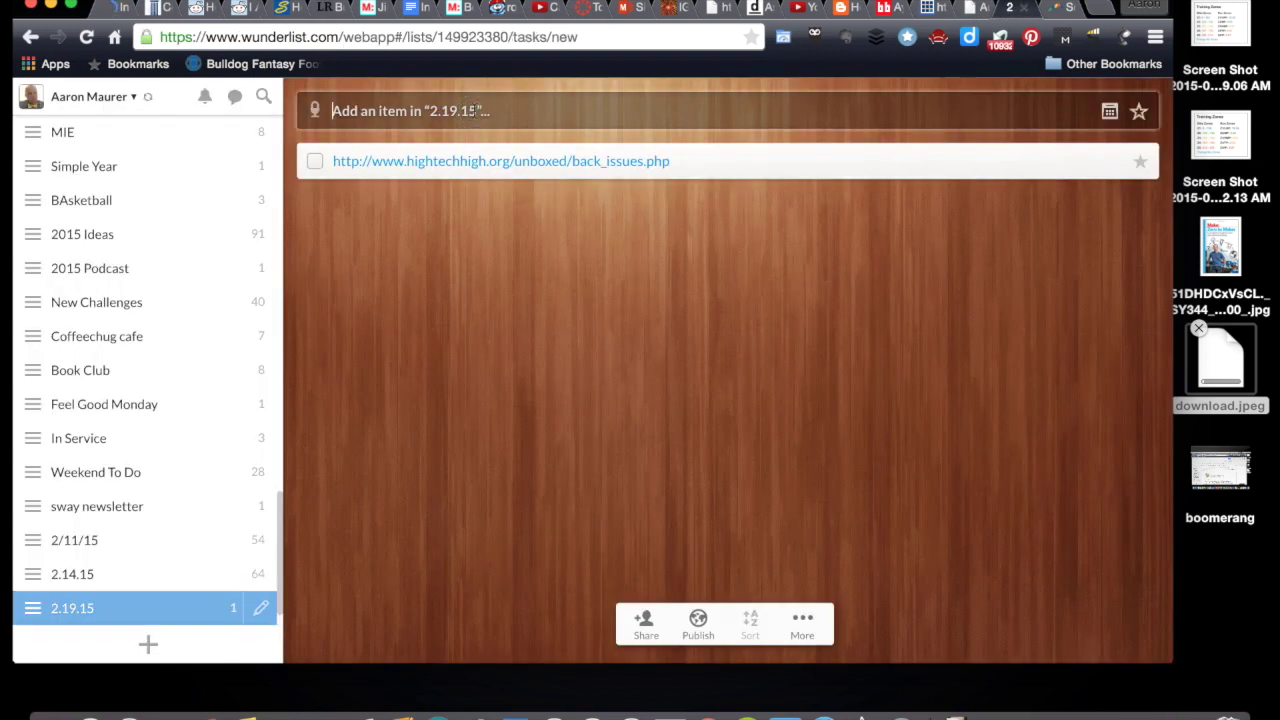
pyautogui.press('super+v')
pyautogui.press('Return')
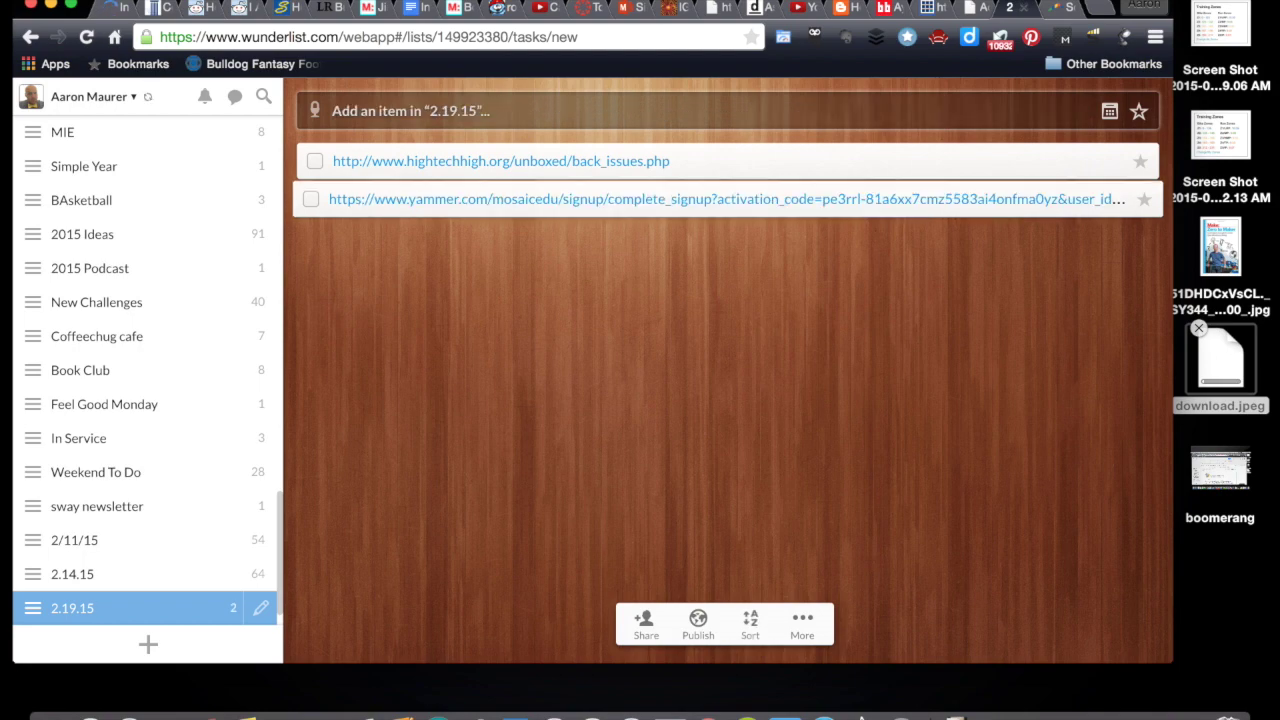
# - Save the South Carolina Bar coaches-manual link as the third item and close its tab
pyautogui.click(157, 10)
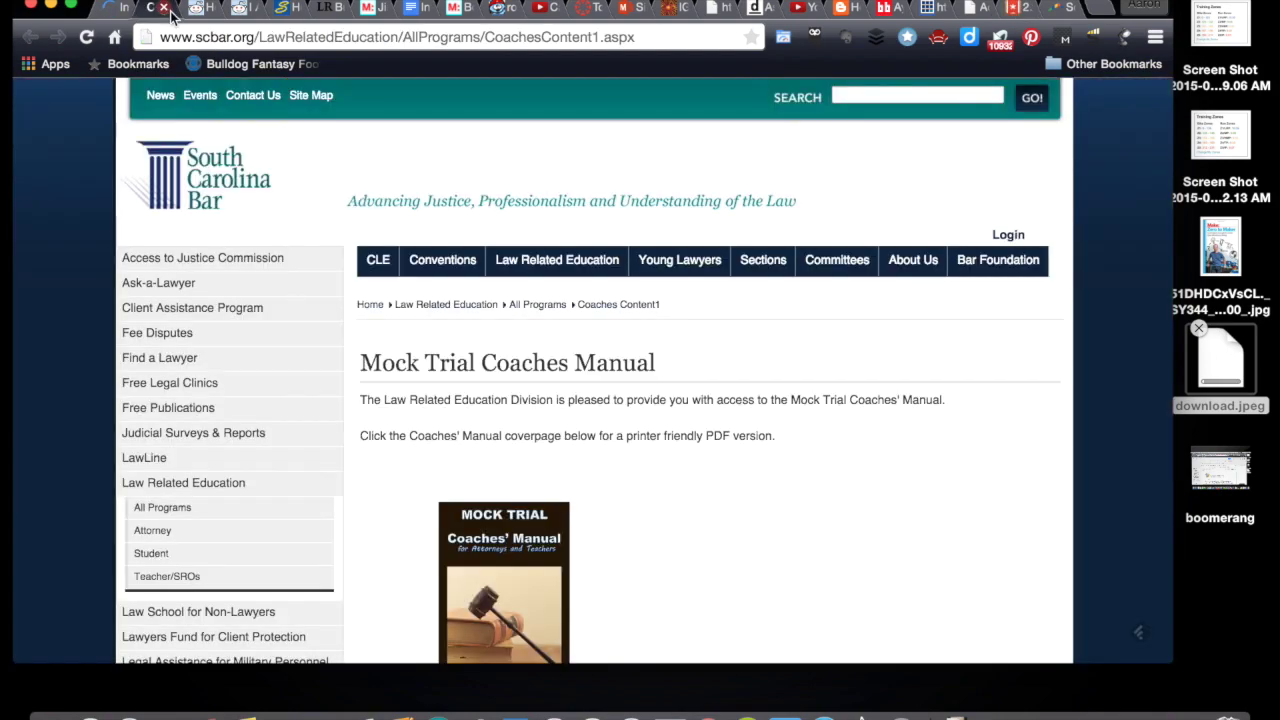
pyautogui.click(188, 36)
pyautogui.press('super+c')
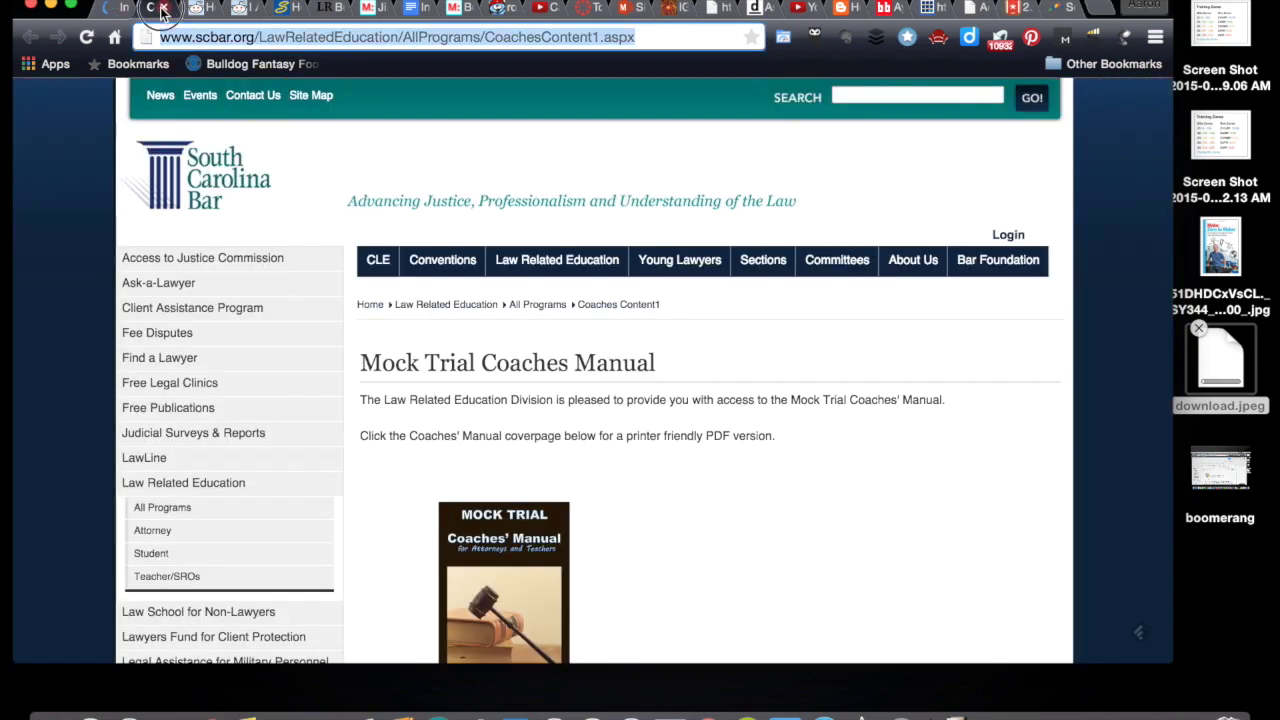
pyautogui.click(166, 7)
pyautogui.click(1018, 8)
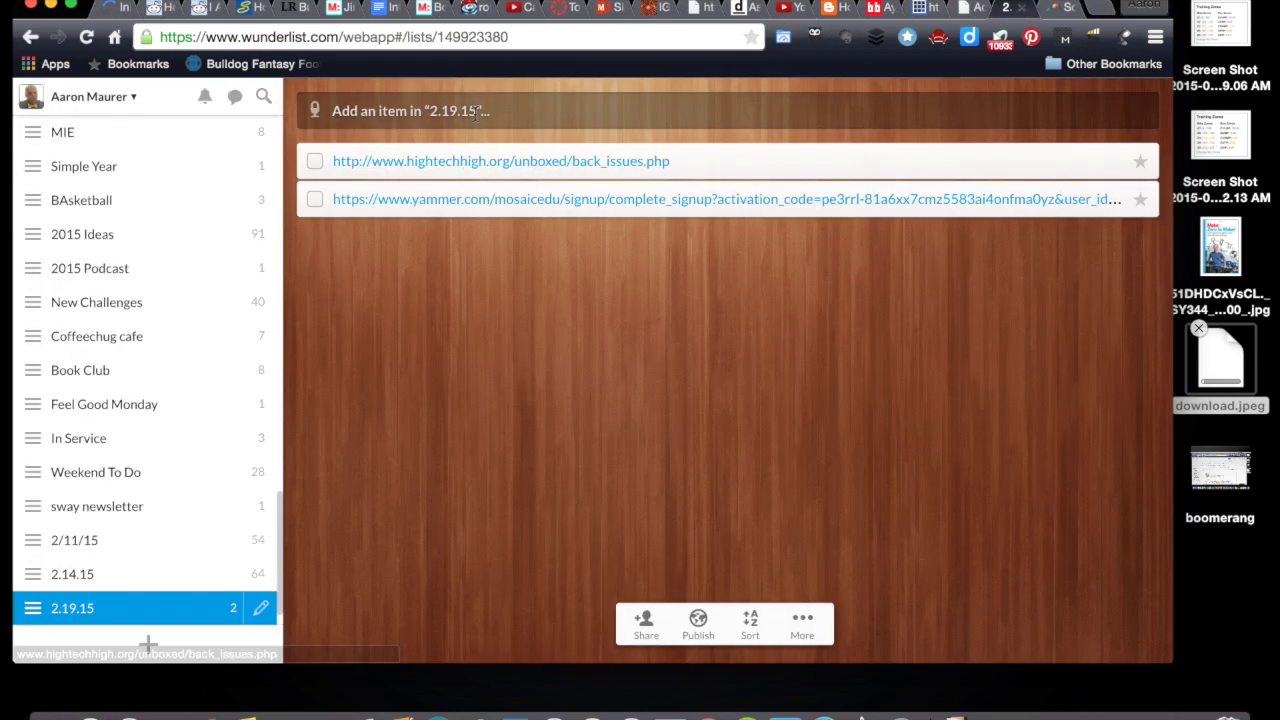
pyautogui.click(476, 112)
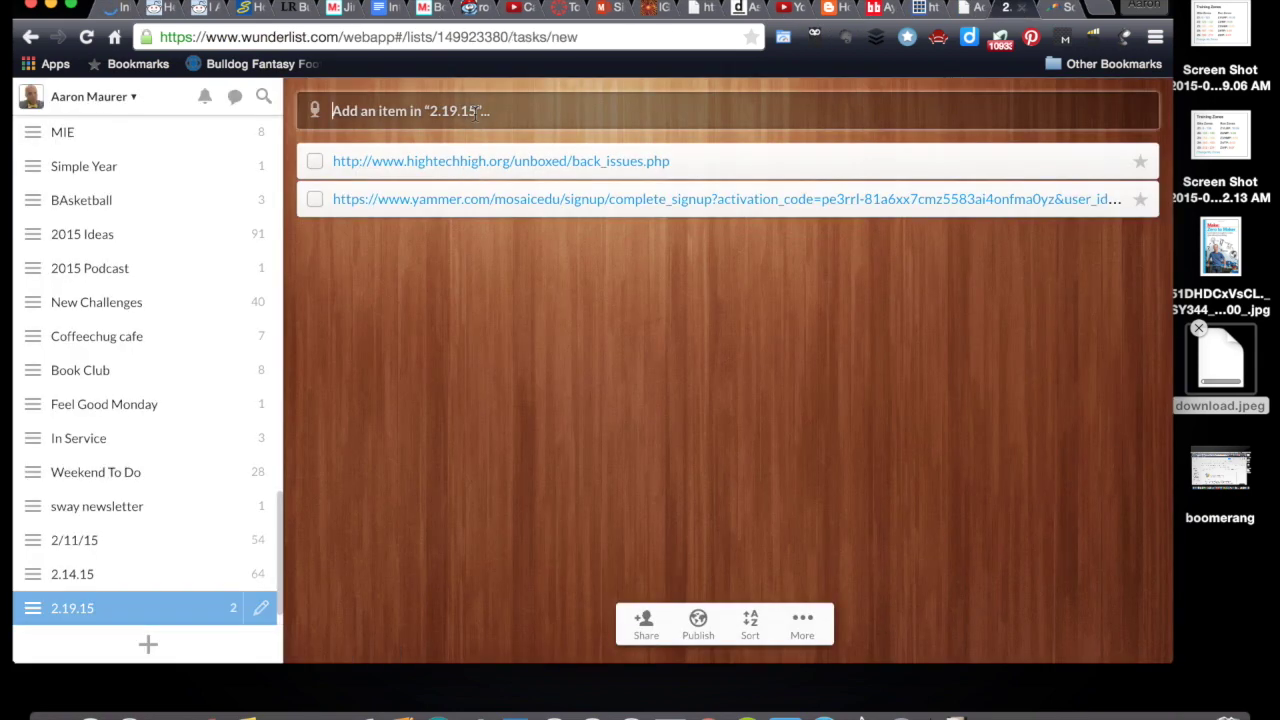
pyautogui.press('super+v')
pyautogui.press('Return')
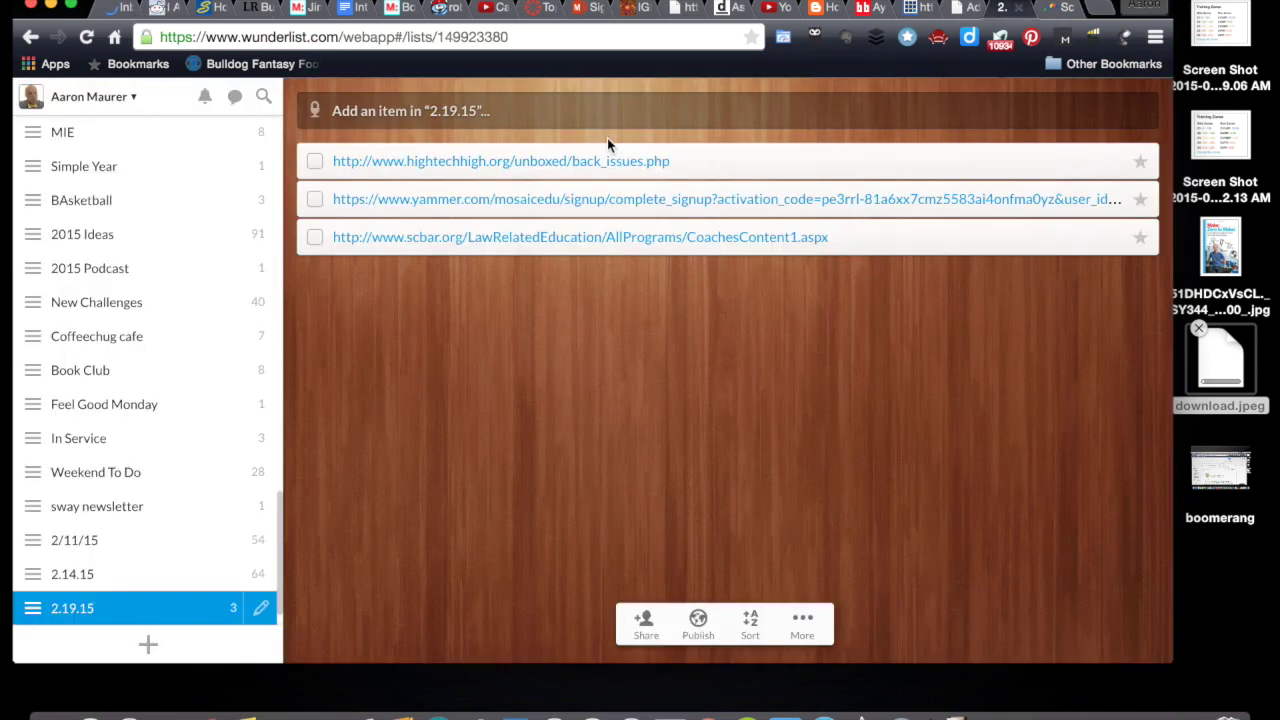
pyautogui.click(600, 111)
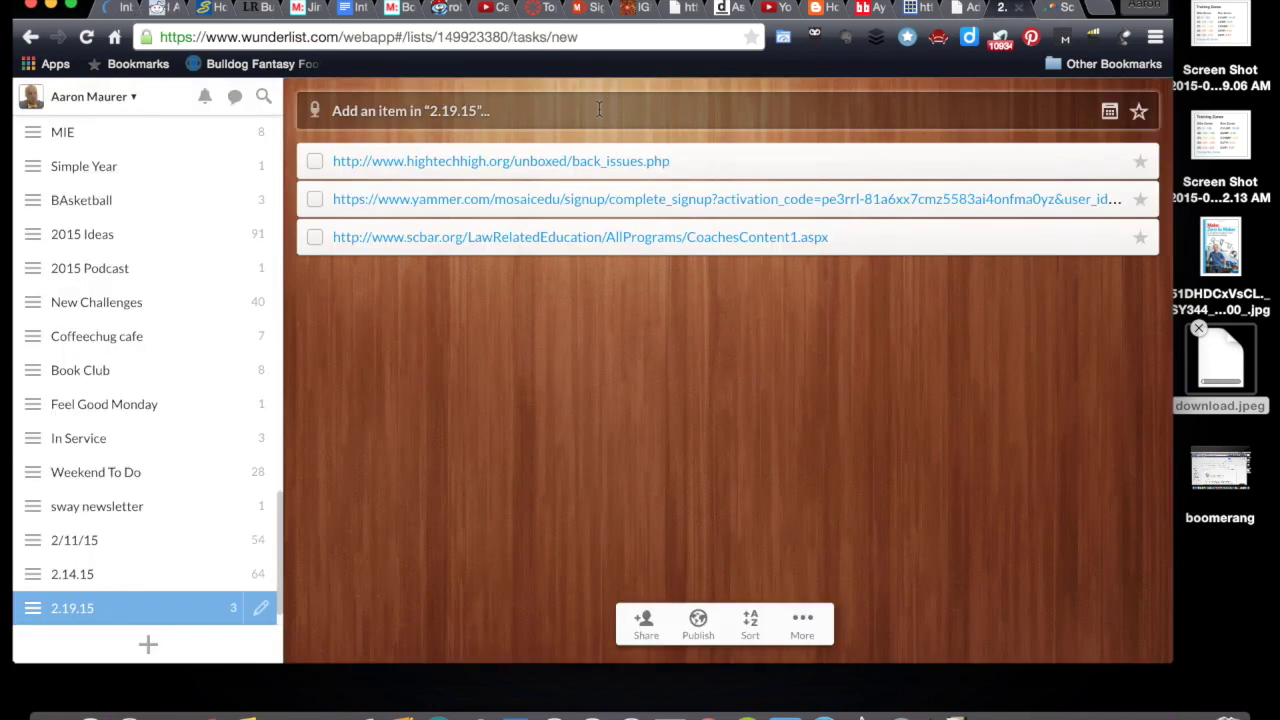
# - Add the two reddit IAmA links as the fourth and fifth items
pyautogui.write('http://www.reddit.com/r/IAmA/comments/2wbq9f/hello_world_this_is_cs50_with_david_j_malan_rob/')
pyautogui.press('Return')
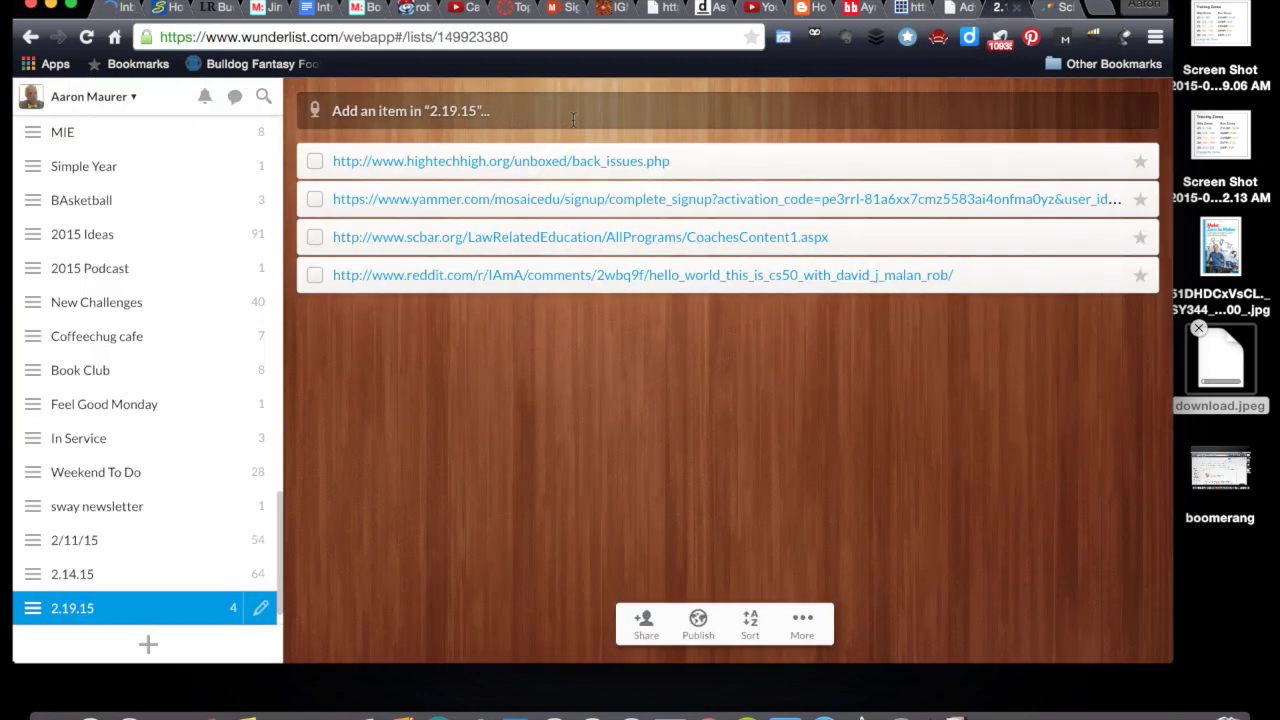
pyautogui.click(572, 120)
pyautogui.write('http://www.reddit.com/r/IAmA')
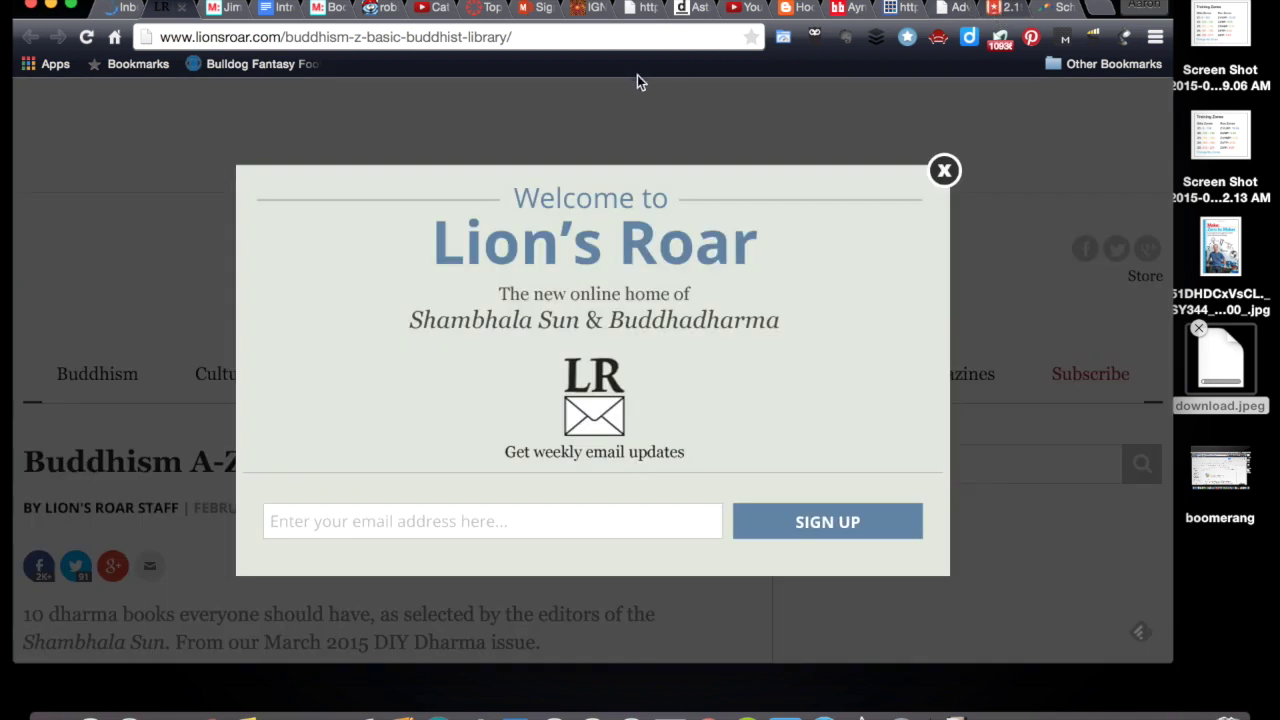
# - Add the Steve Spangler hand-warmer experiment link as the sixth item in 2.19.15
pyautogui.hotkey('ctrl', 'shift', 'Tab')
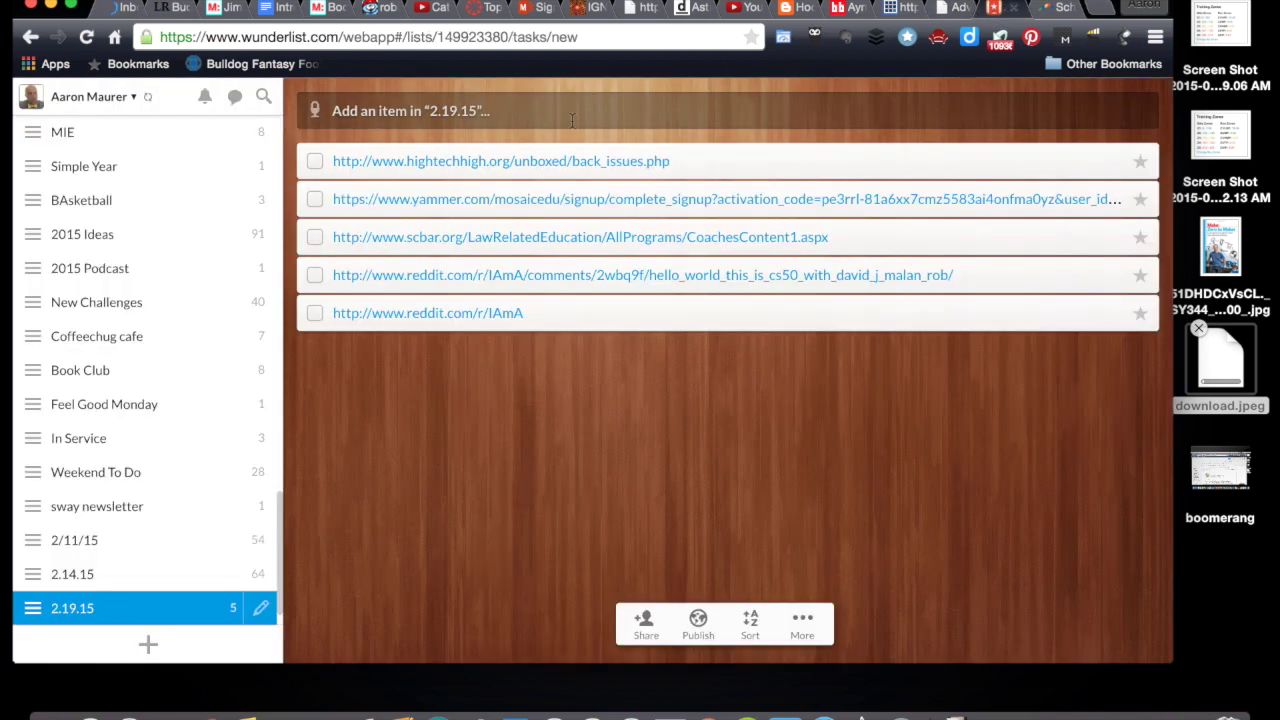
pyautogui.click(572, 120)
pyautogui.press('super+v')
pyautogui.press('Return')
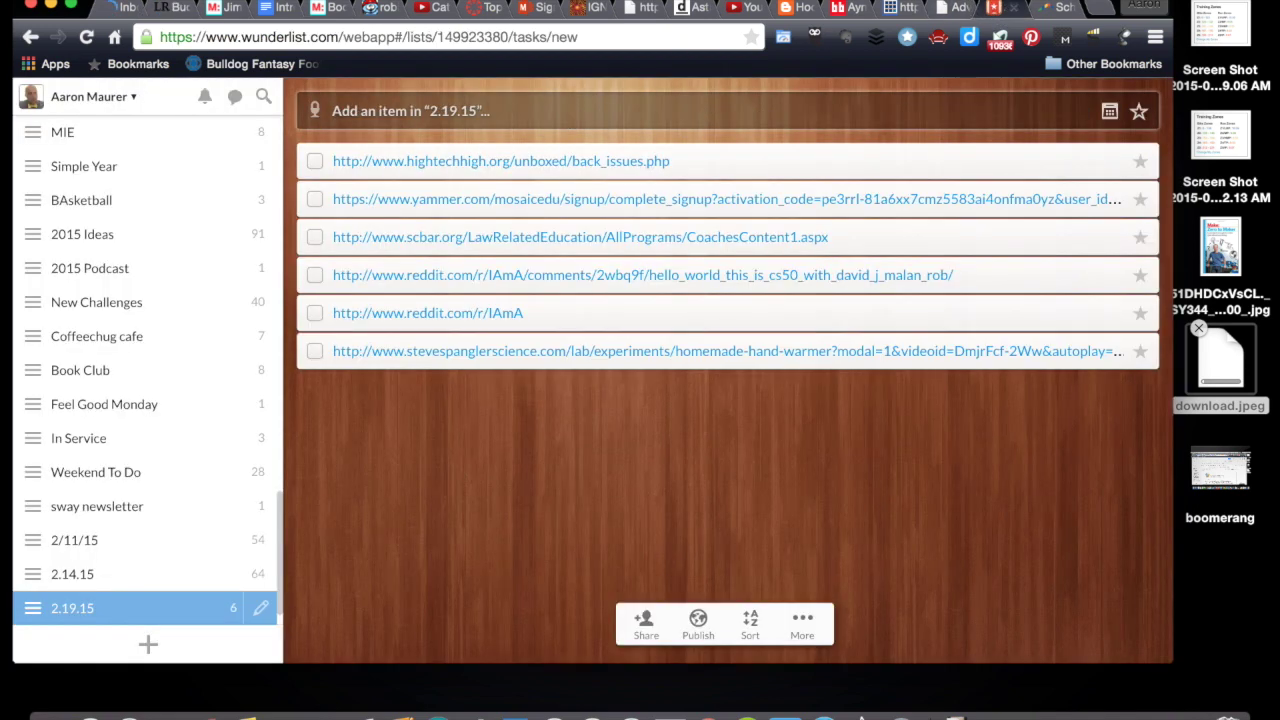
pyautogui.click(85, 550)
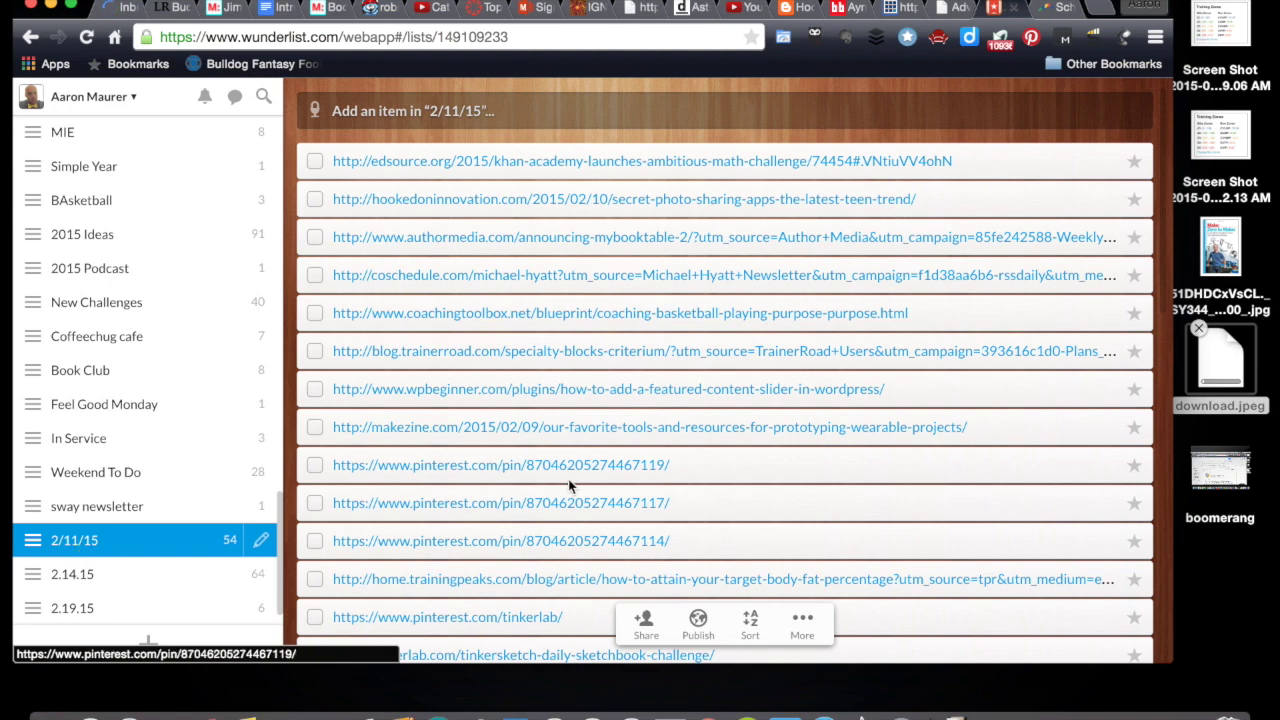
pyautogui.scroll(-2, 568, 485)
pyautogui.scroll(-4, 568, 485)
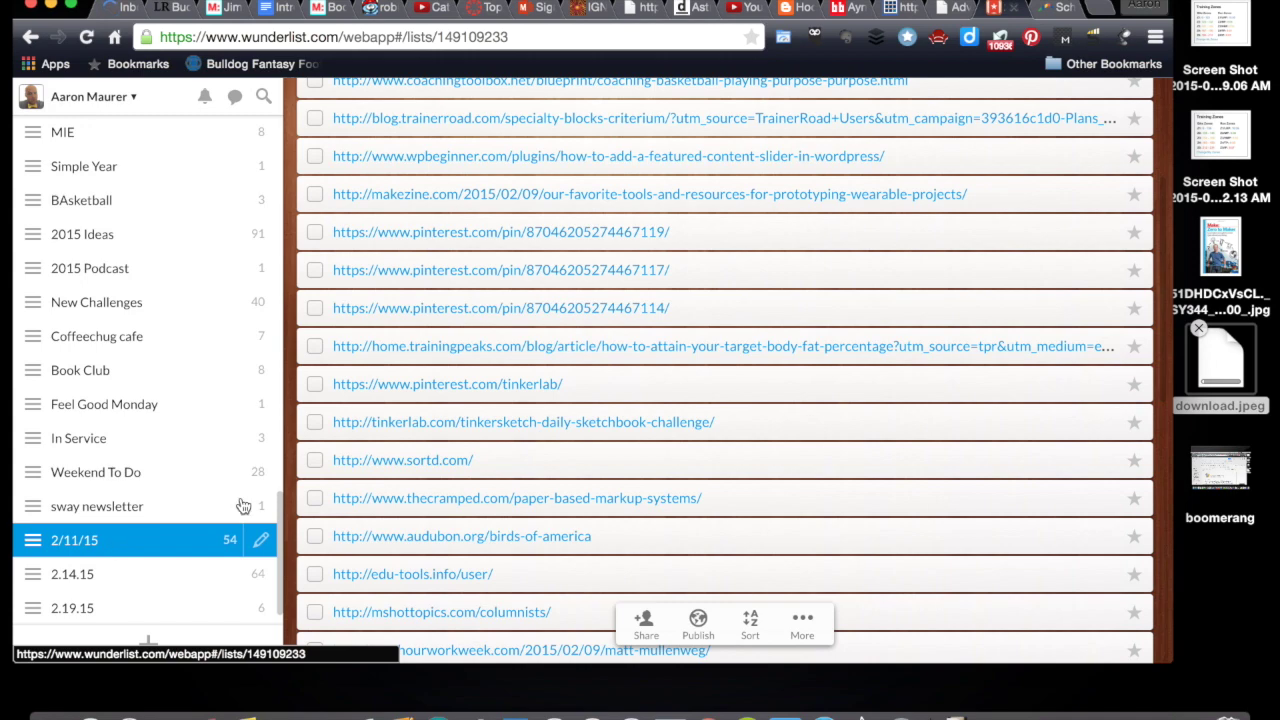
pyautogui.scroll(5, 512, 354)
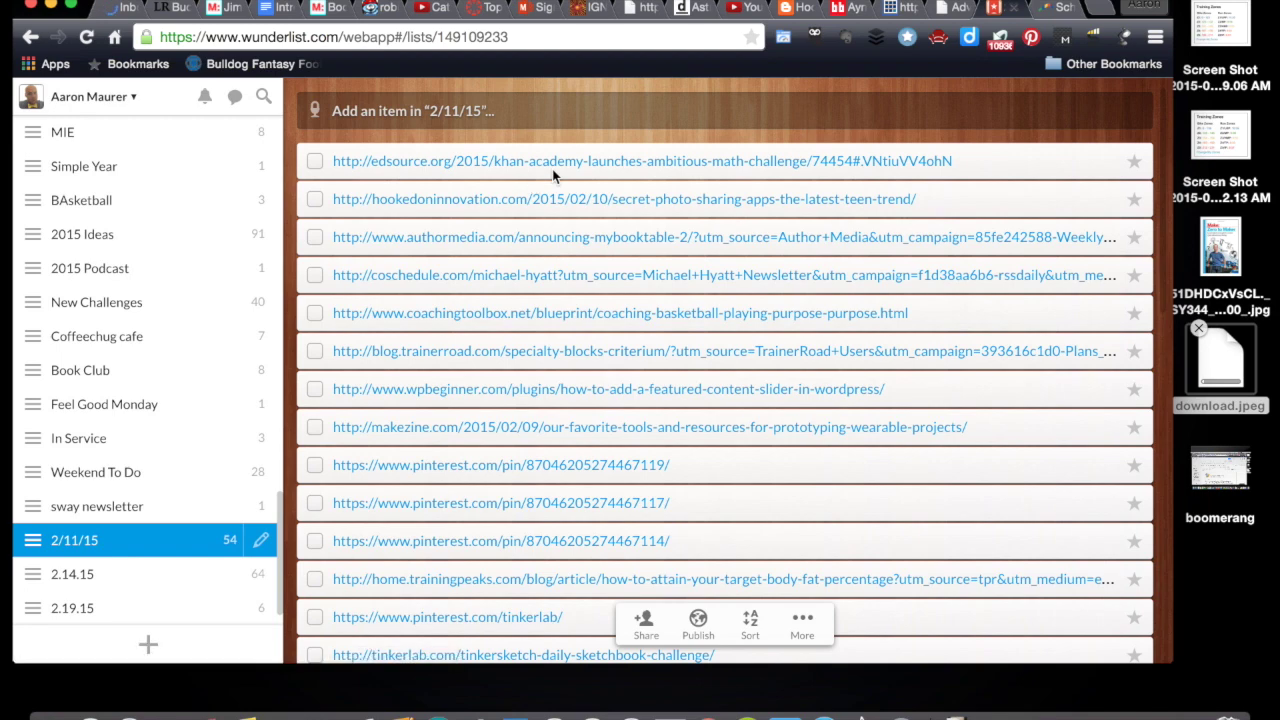
pyautogui.scroll(-10, 552, 175)
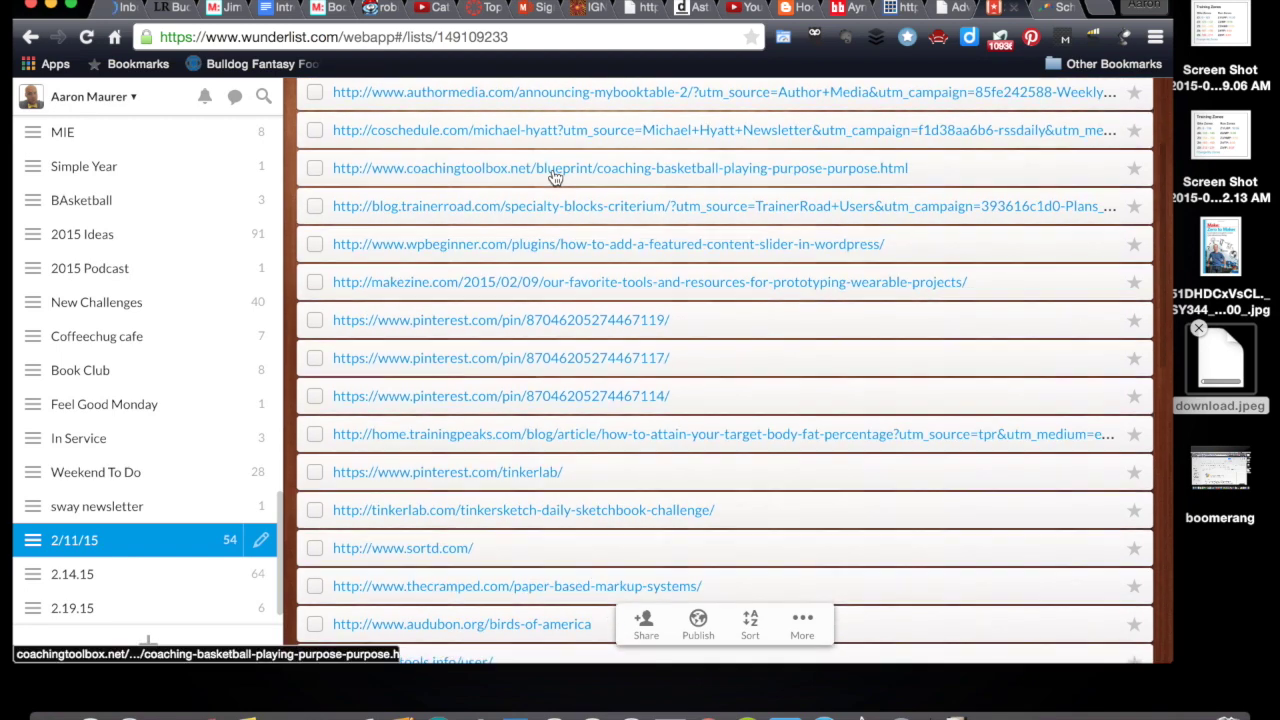
pyautogui.scroll(-10, 552, 169)
pyautogui.scroll(20, 552, 169)
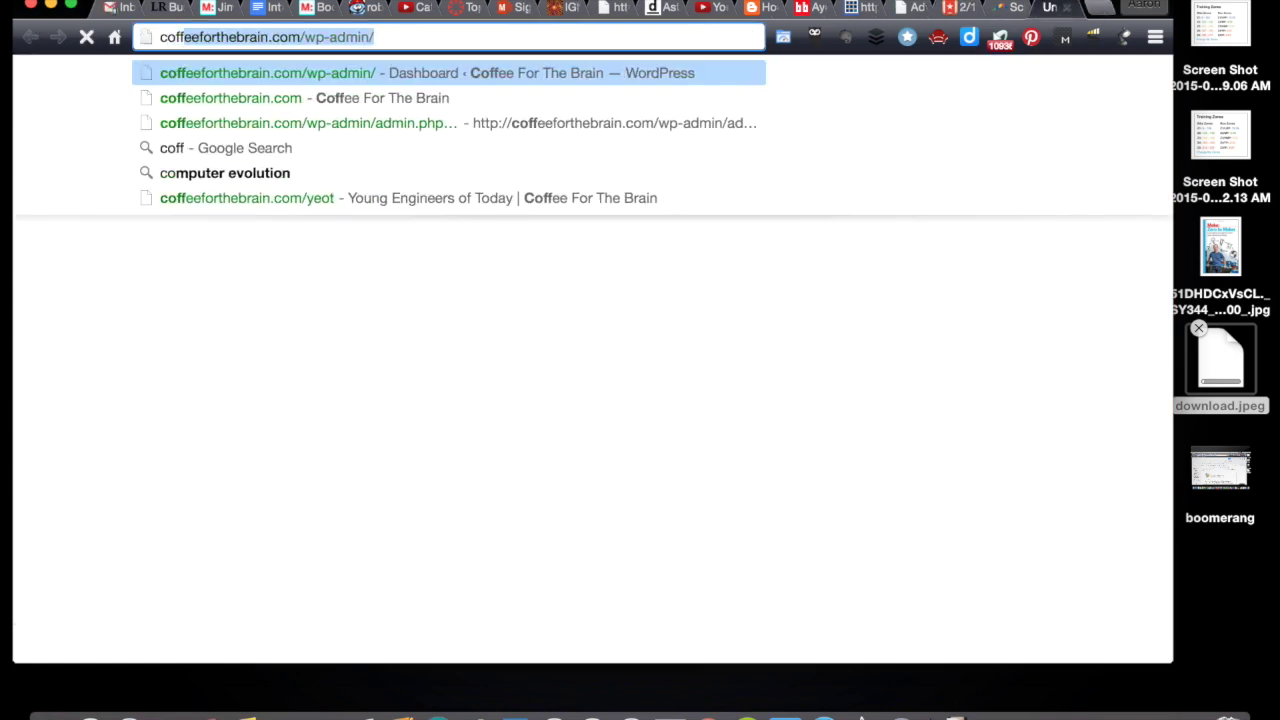
# - Trim the address to coffeeforthebrain.com, load the blog home page, then return to Gmail
pyautogui.press('Right')
pyautogui.press('BackSpace')
pyautogui.press('BackSpace')
pyautogui.press('BackSpace')
pyautogui.press('BackSpace')
pyautogui.press('BackSpace')
pyautogui.press('BackSpace')
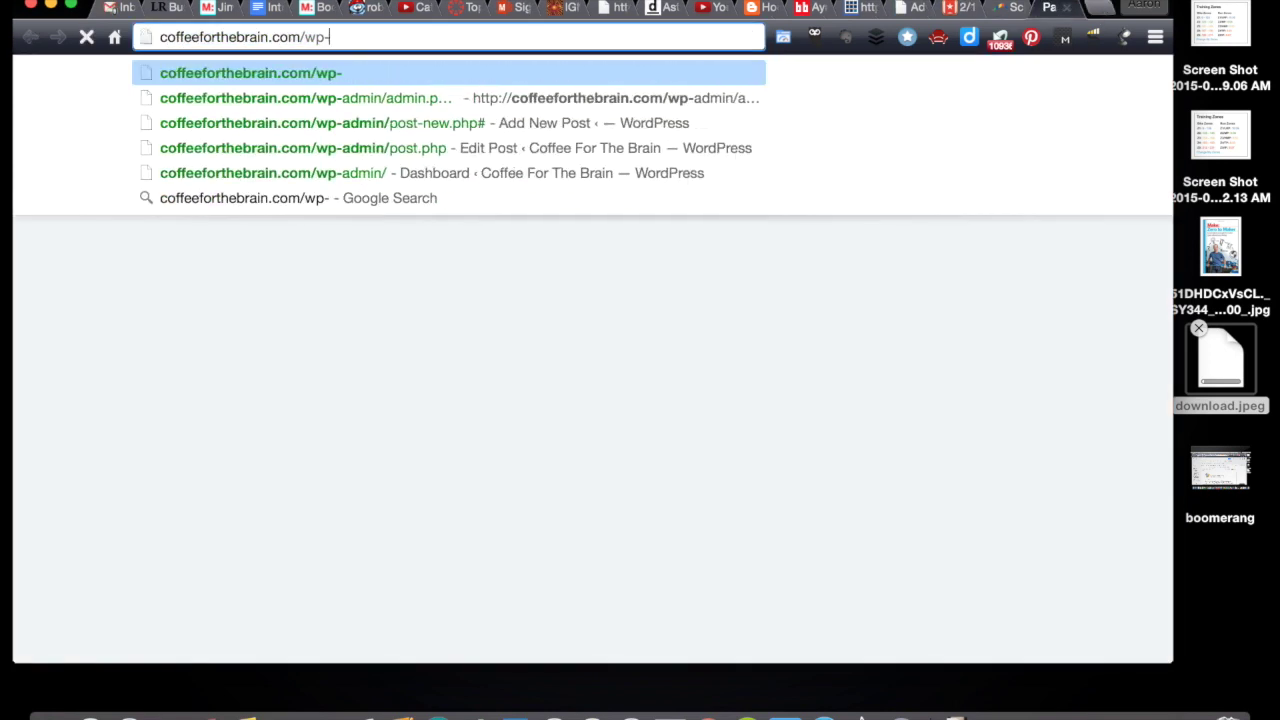
pyautogui.press('BackSpace')
pyautogui.press('BackSpace')
pyautogui.press('BackSpace')
pyautogui.press('Return')
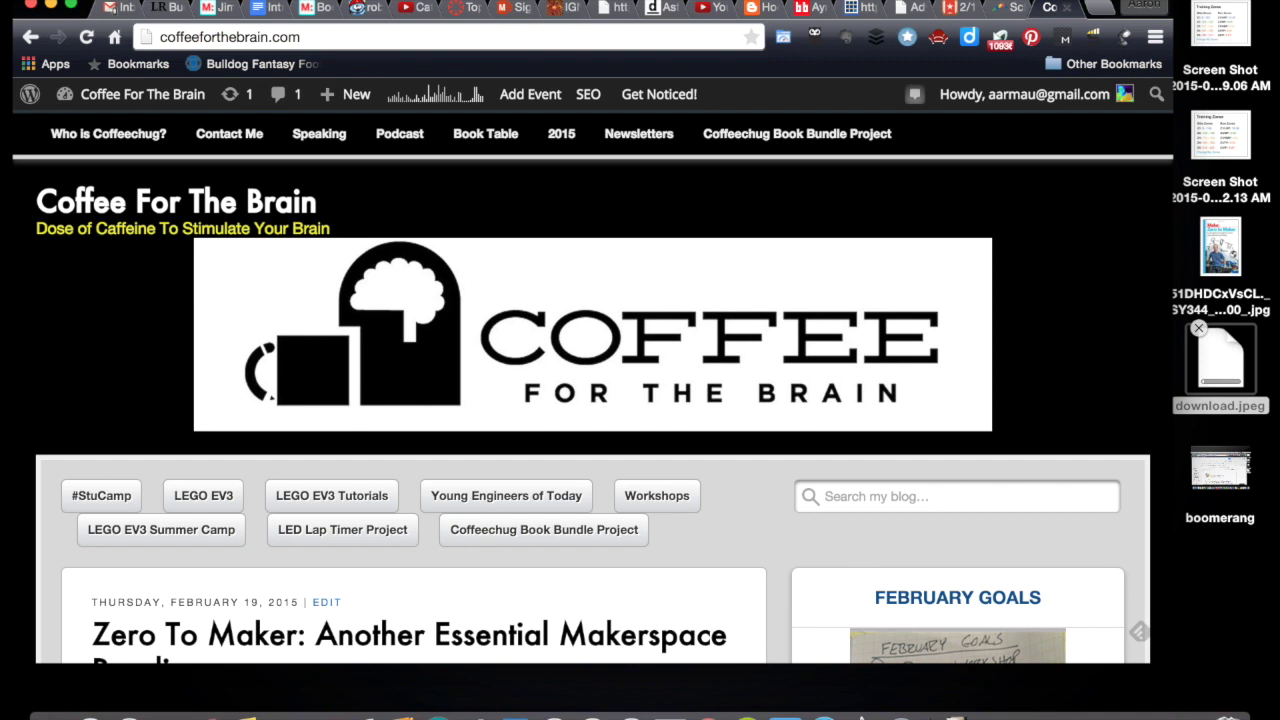
pyautogui.click(952, 8)
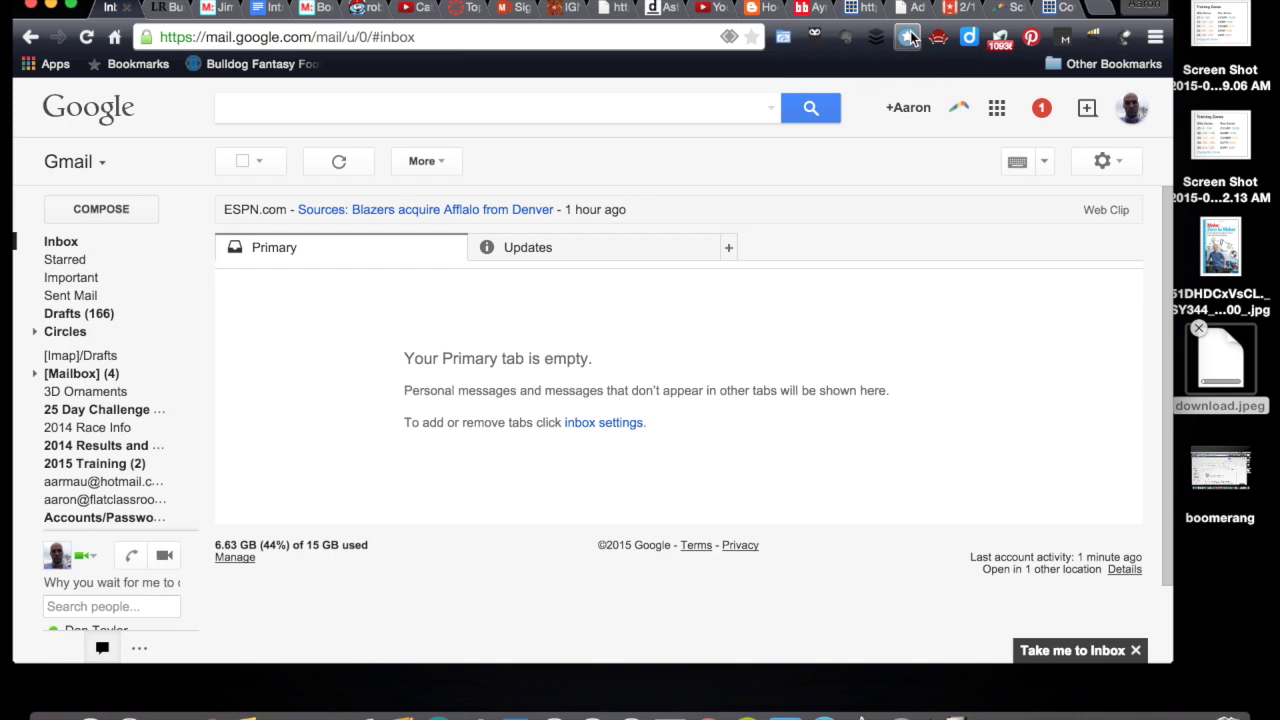
# - Scroll through the Gmail label sidebar, then open the Boomerang options in the header
pyautogui.click(960, 8)
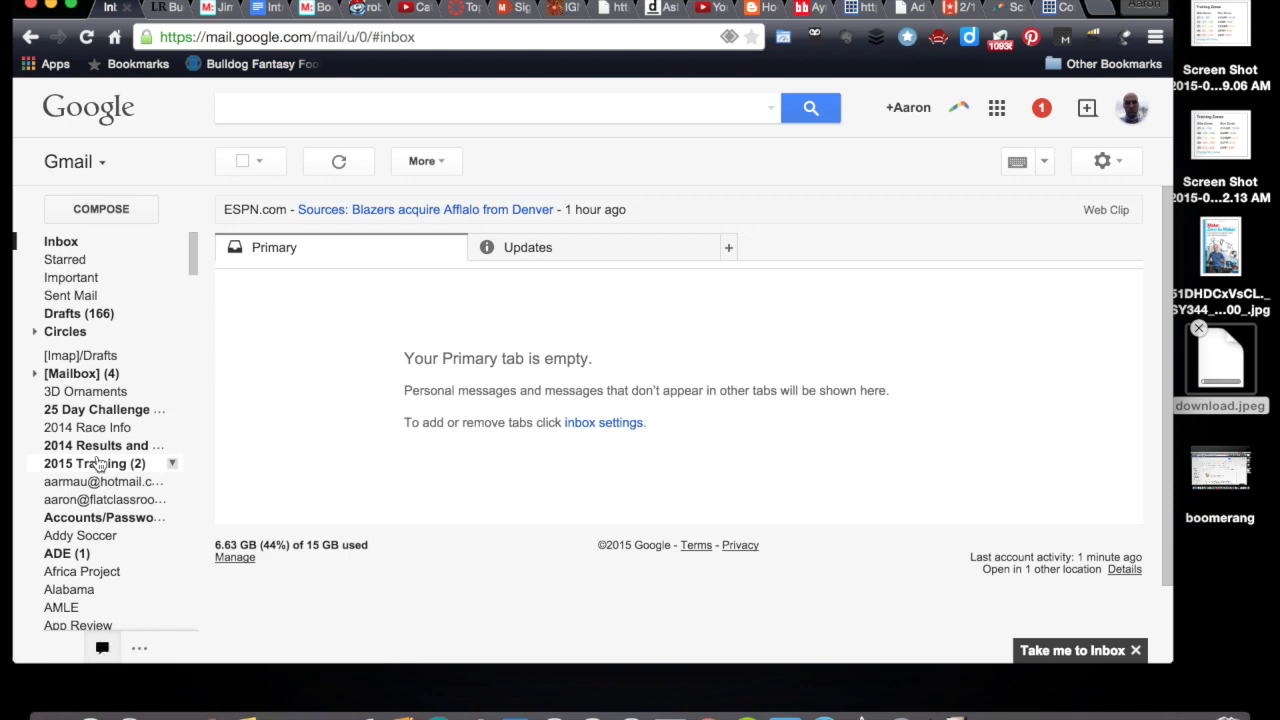
pyautogui.scroll(-10, 100, 462)
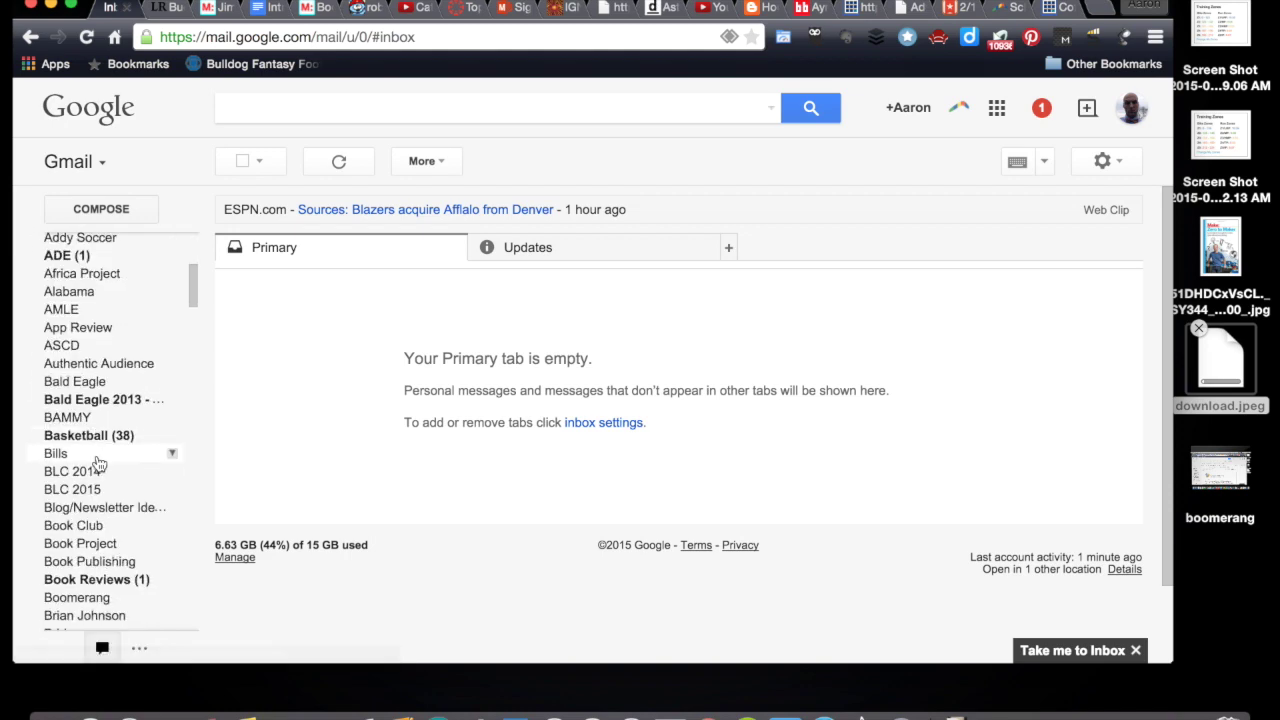
pyautogui.scroll(-10, 100, 462)
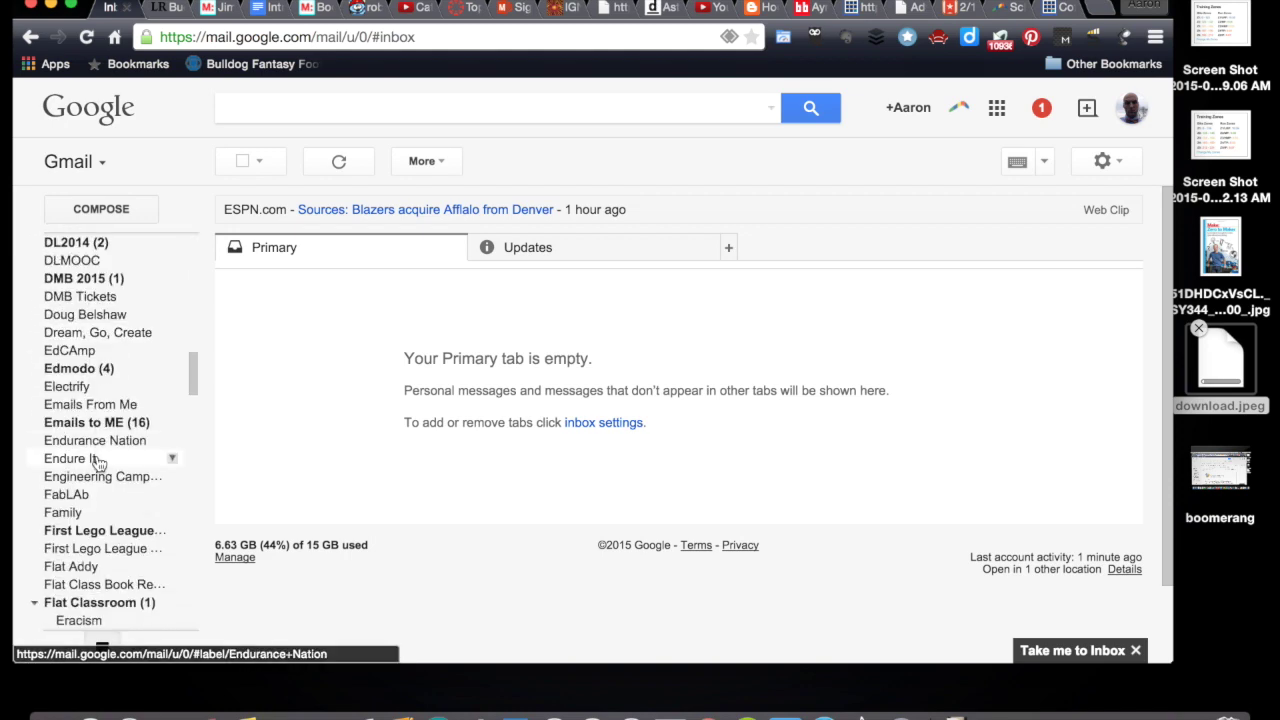
pyautogui.scroll(-20, 100, 462)
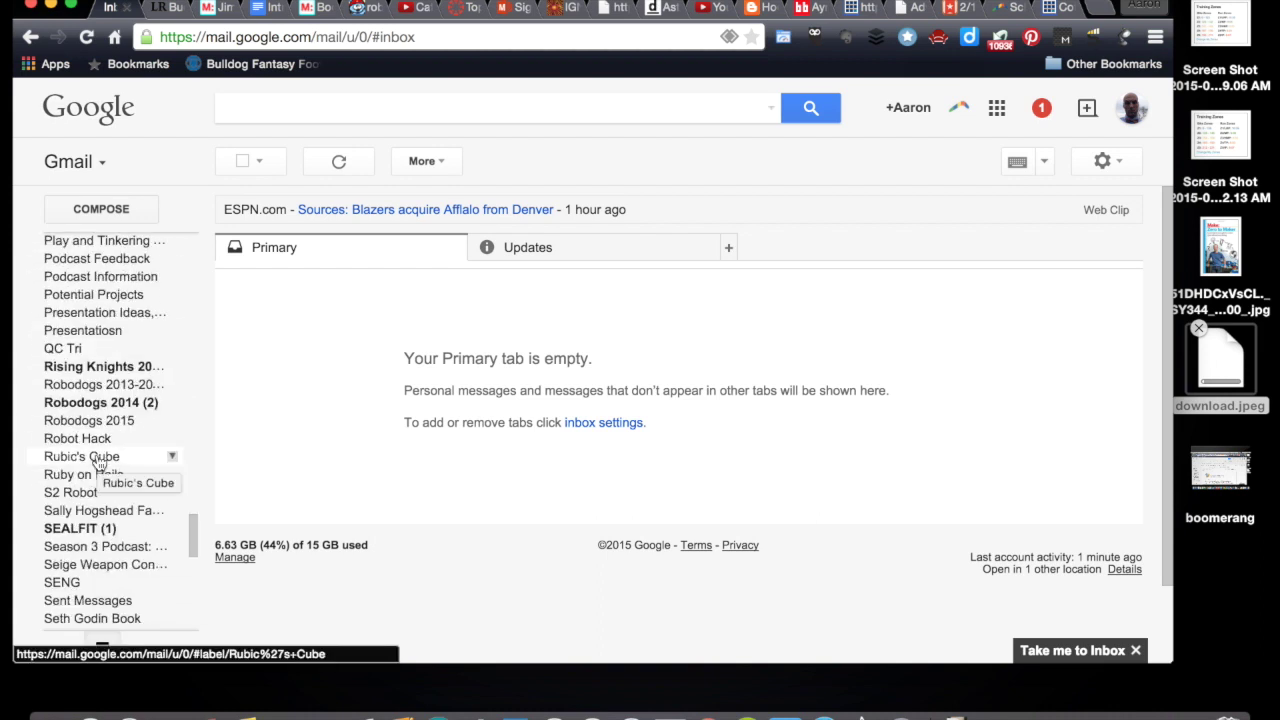
pyautogui.scroll(6, 98, 462)
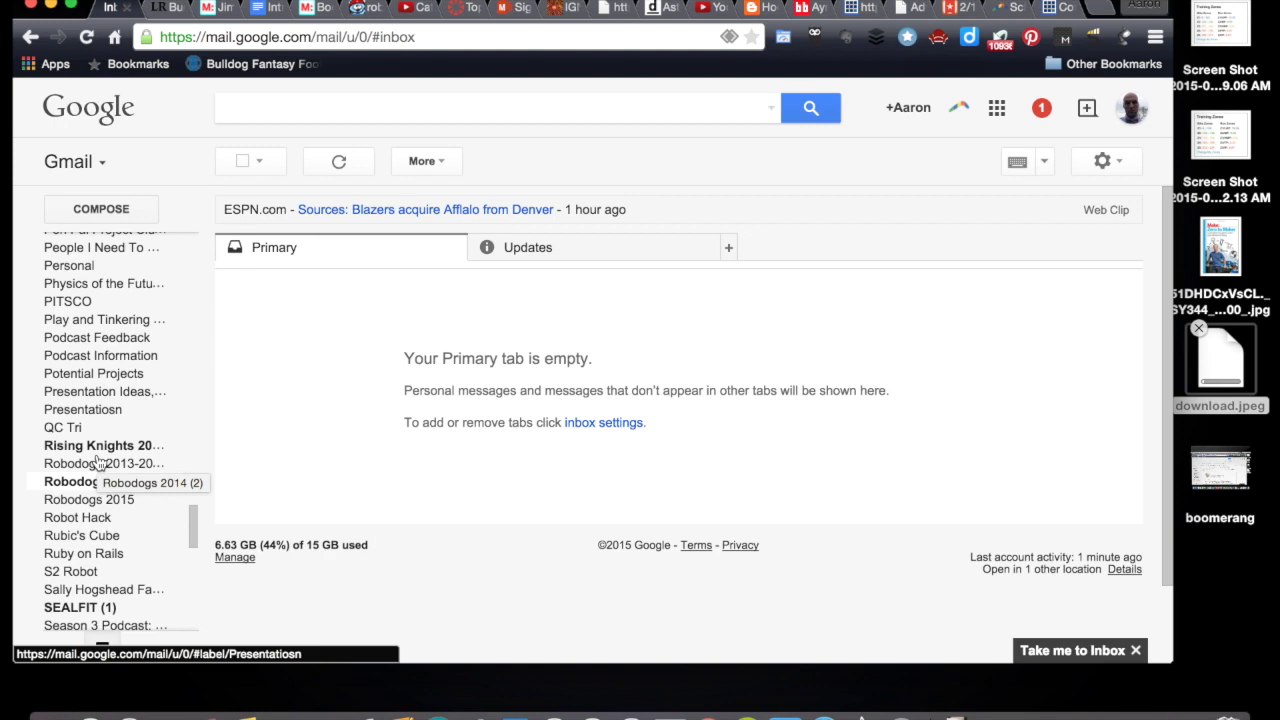
pyautogui.scroll(15, 98, 462)
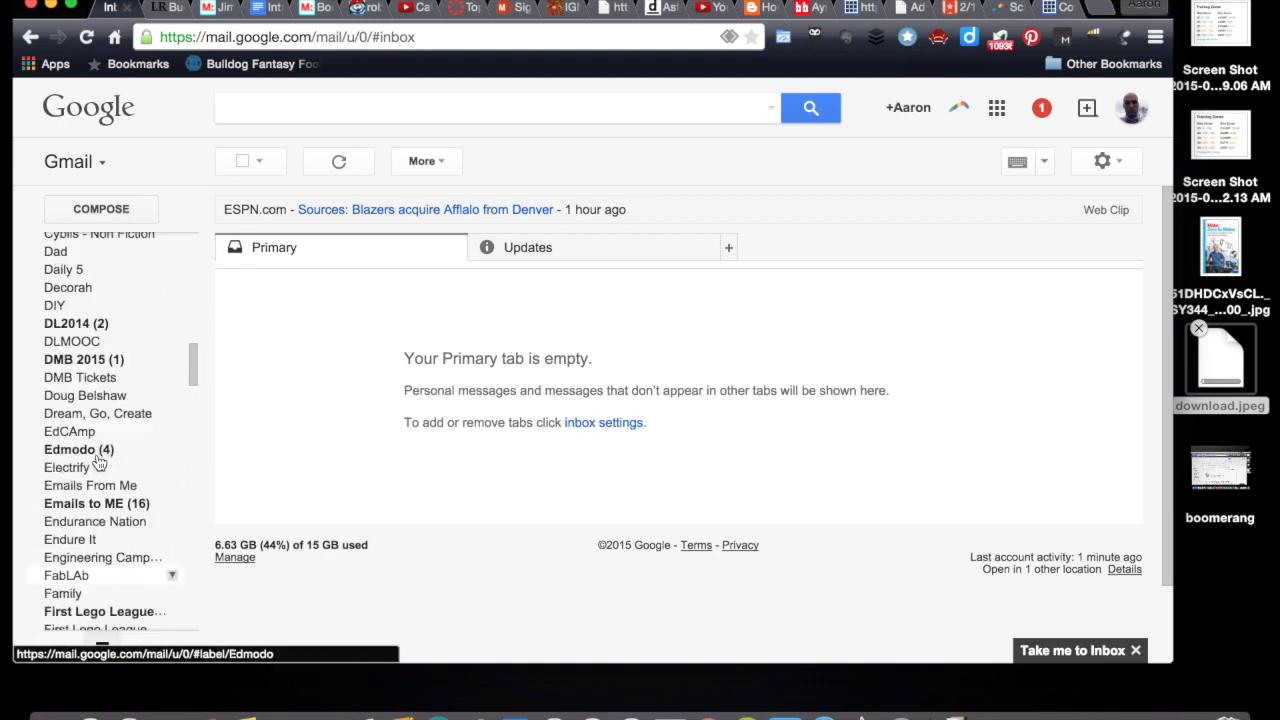
pyautogui.scroll(12, 98, 462)
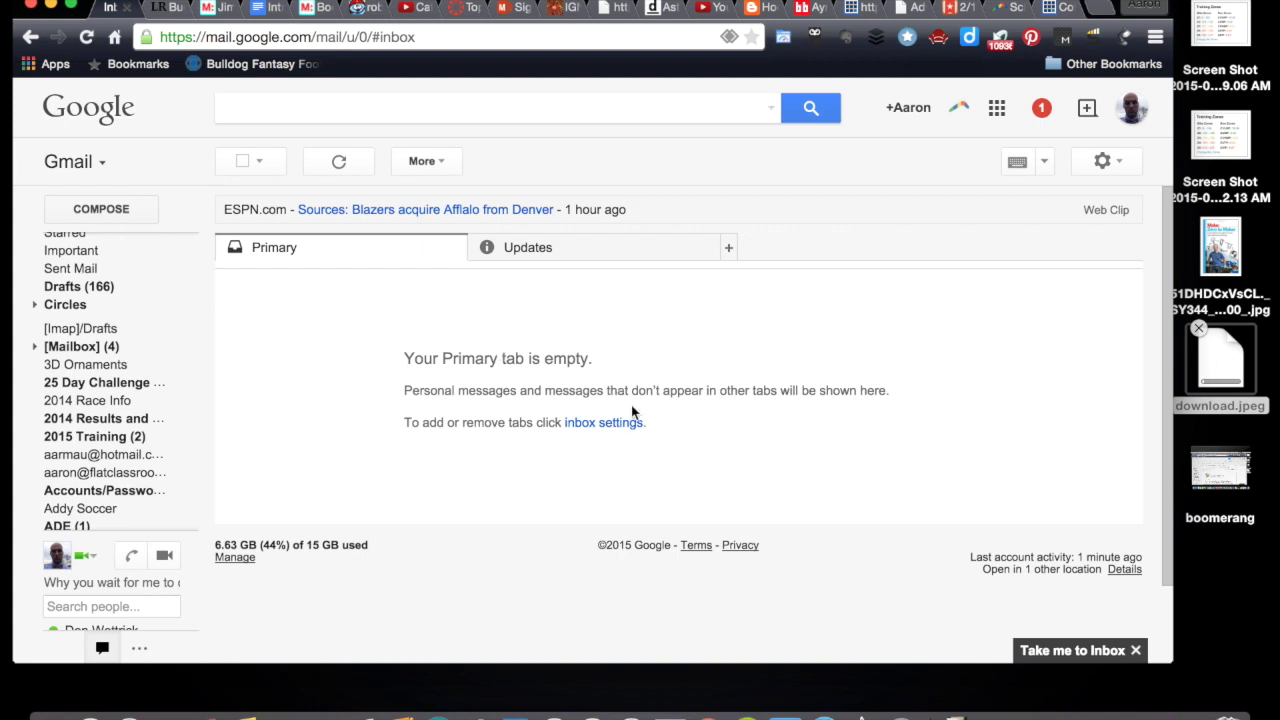
pyautogui.click(959, 110)
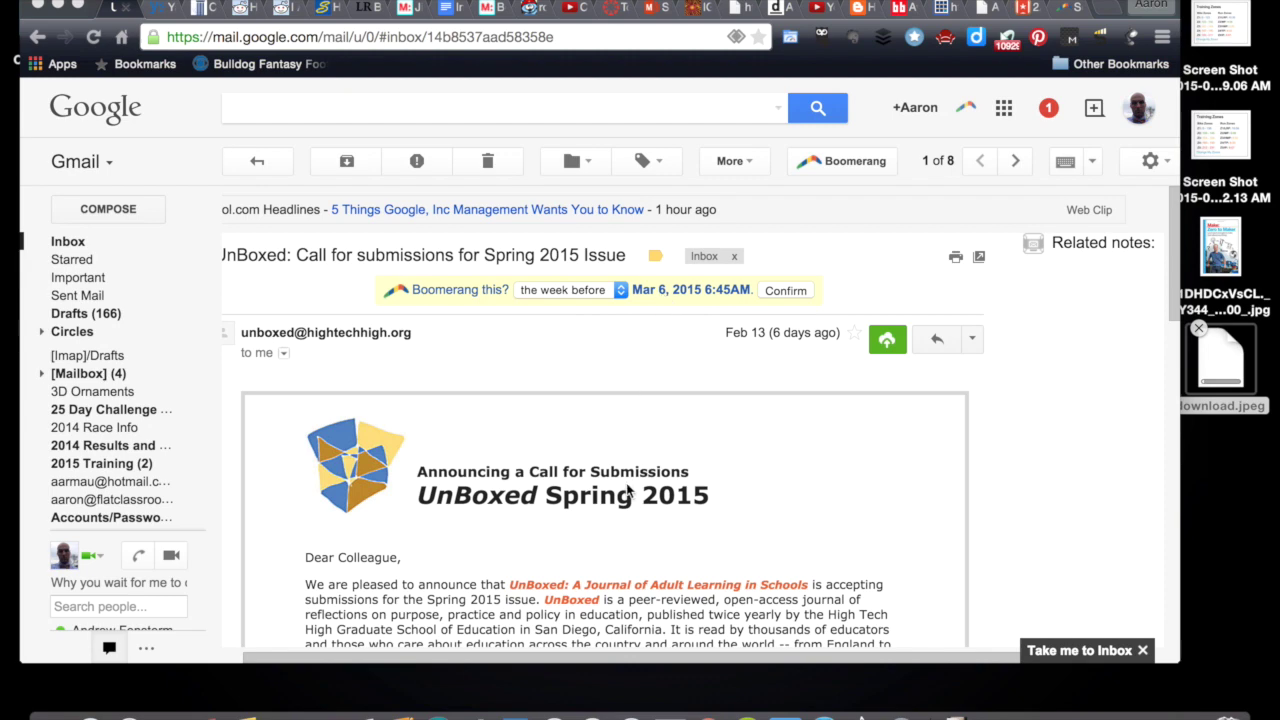
# - Boomerang the UnBoxed email to return 'the week before', on Fri, Feb 27, 2015, 6:00 AM
pyautogui.scroll(-3, 699, 566)
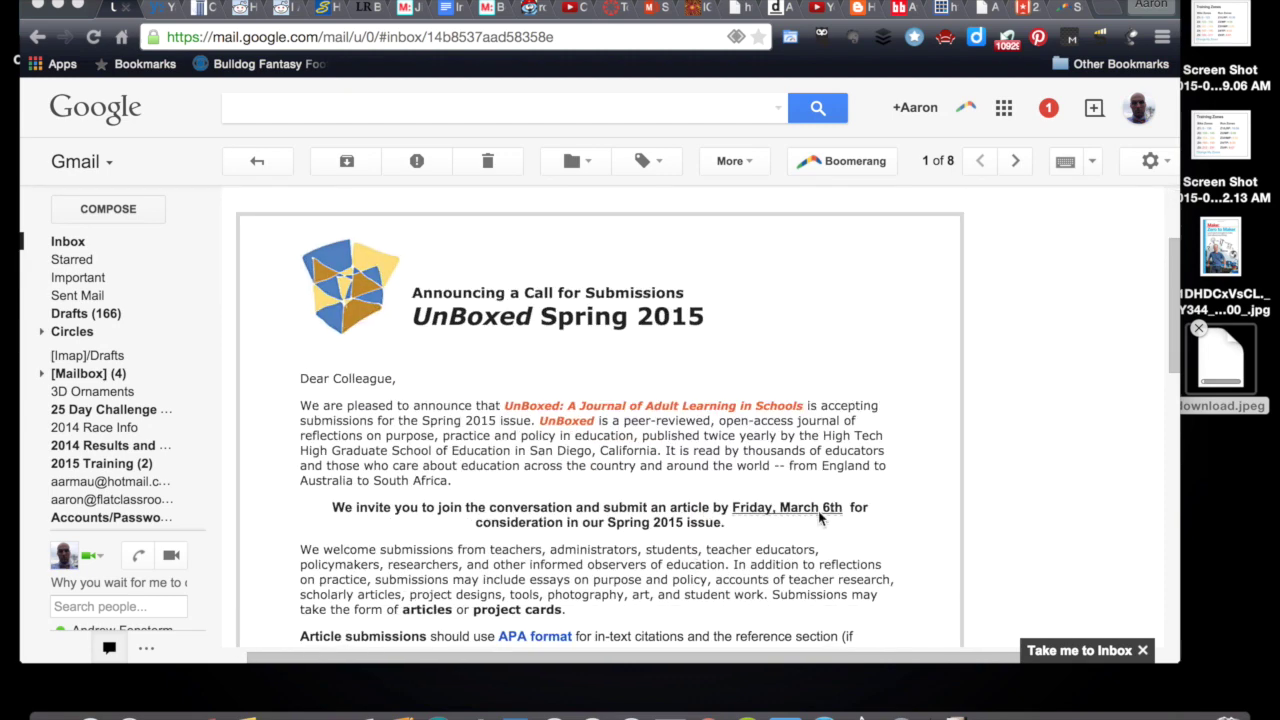
pyautogui.scroll(3, 830, 437)
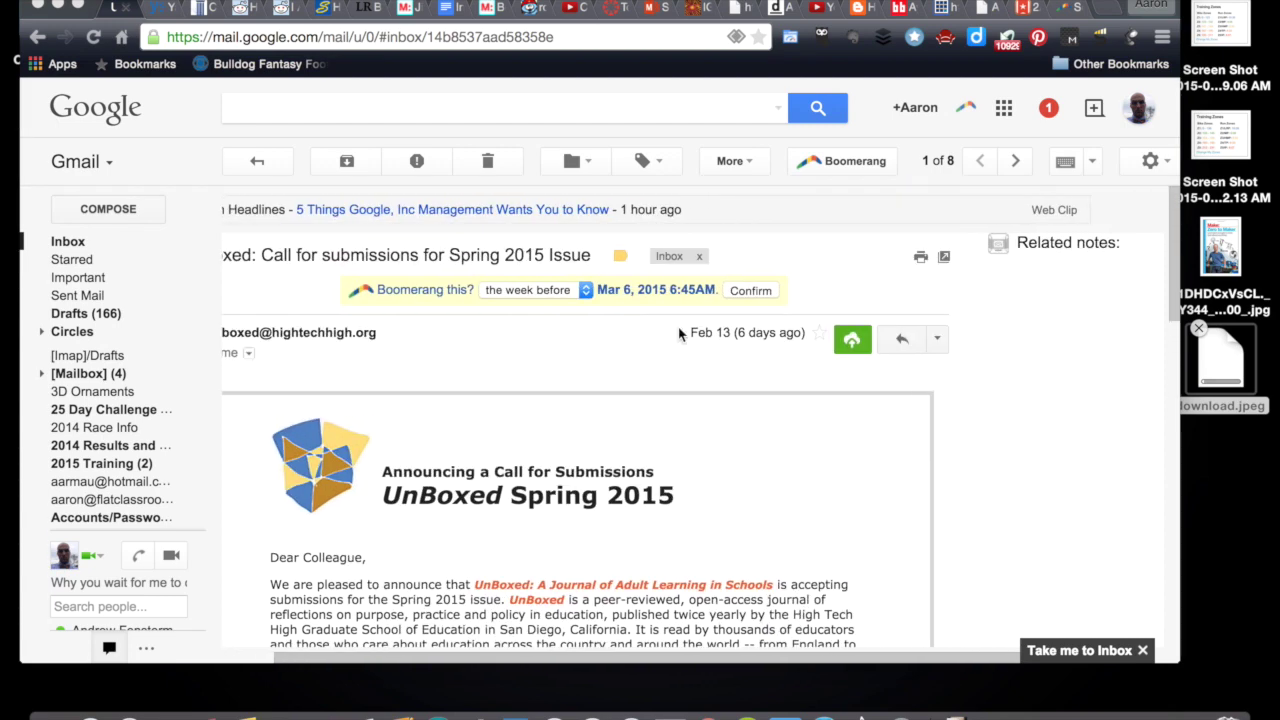
pyautogui.click(585, 292)
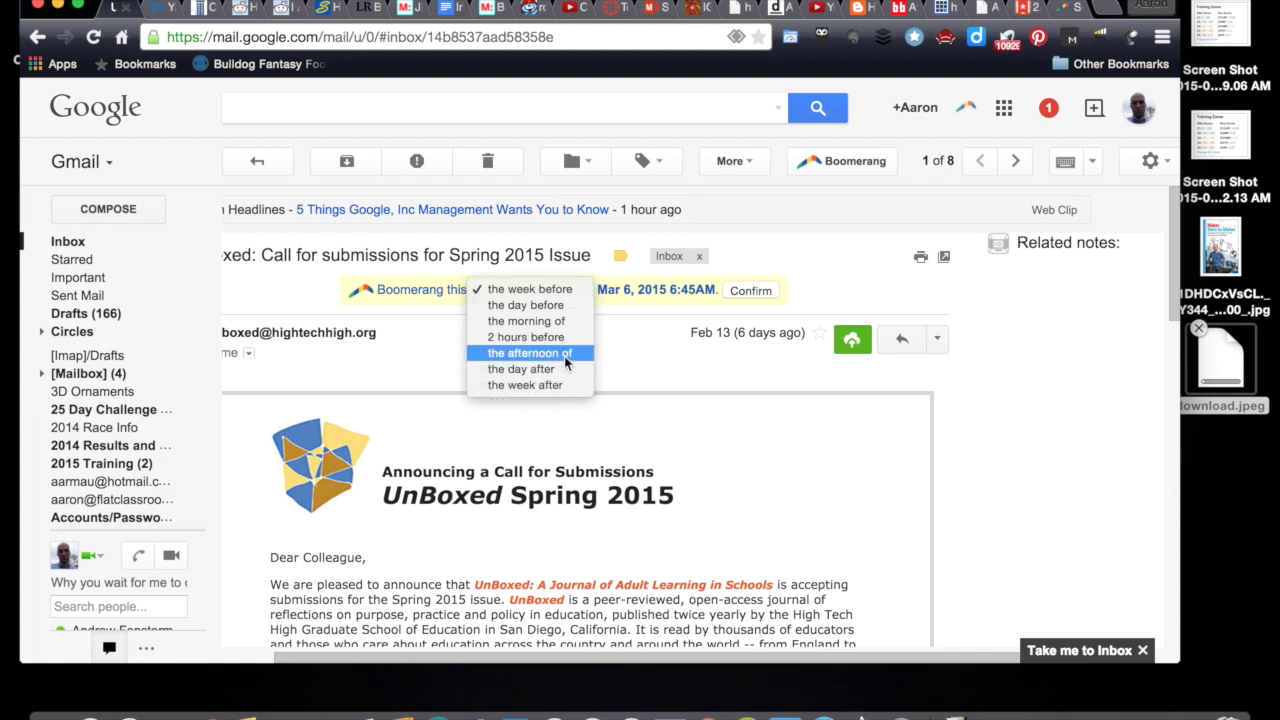
pyautogui.click(563, 290)
pyautogui.click(742, 296)
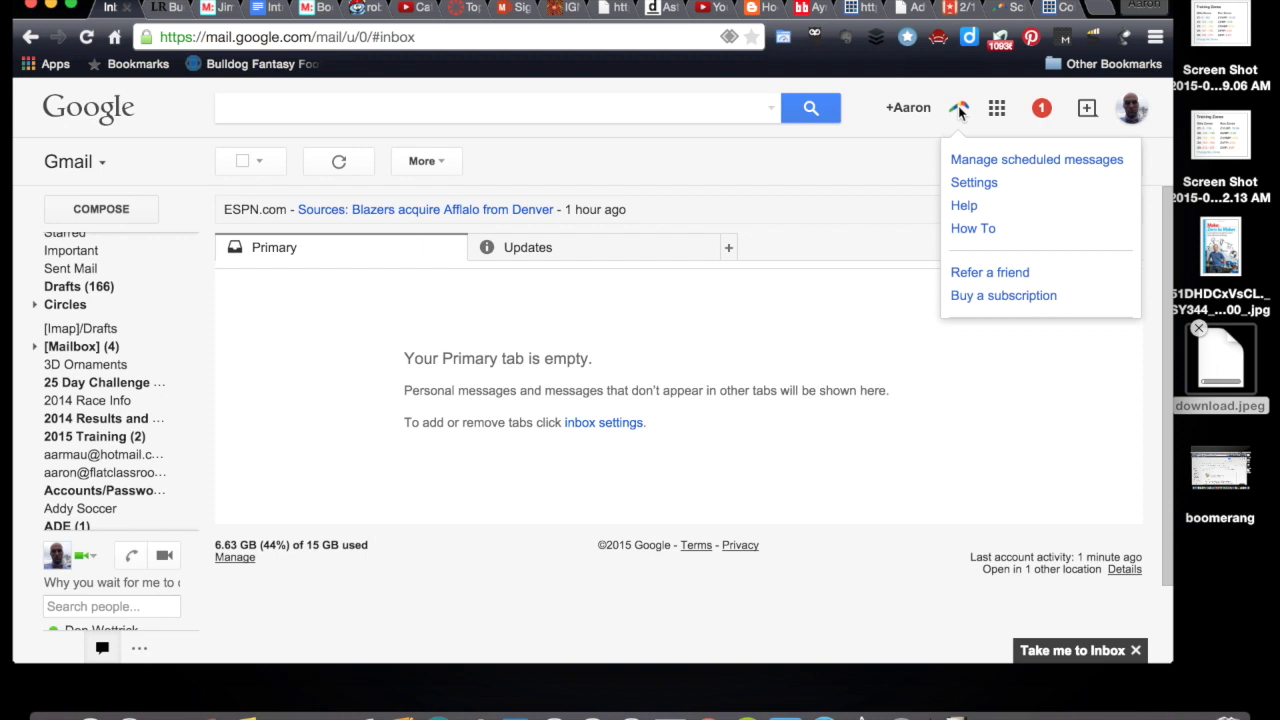
# - Dismiss the Boomerang menu, leaving the empty Primary inbox showing
pyautogui.click(859, 140)
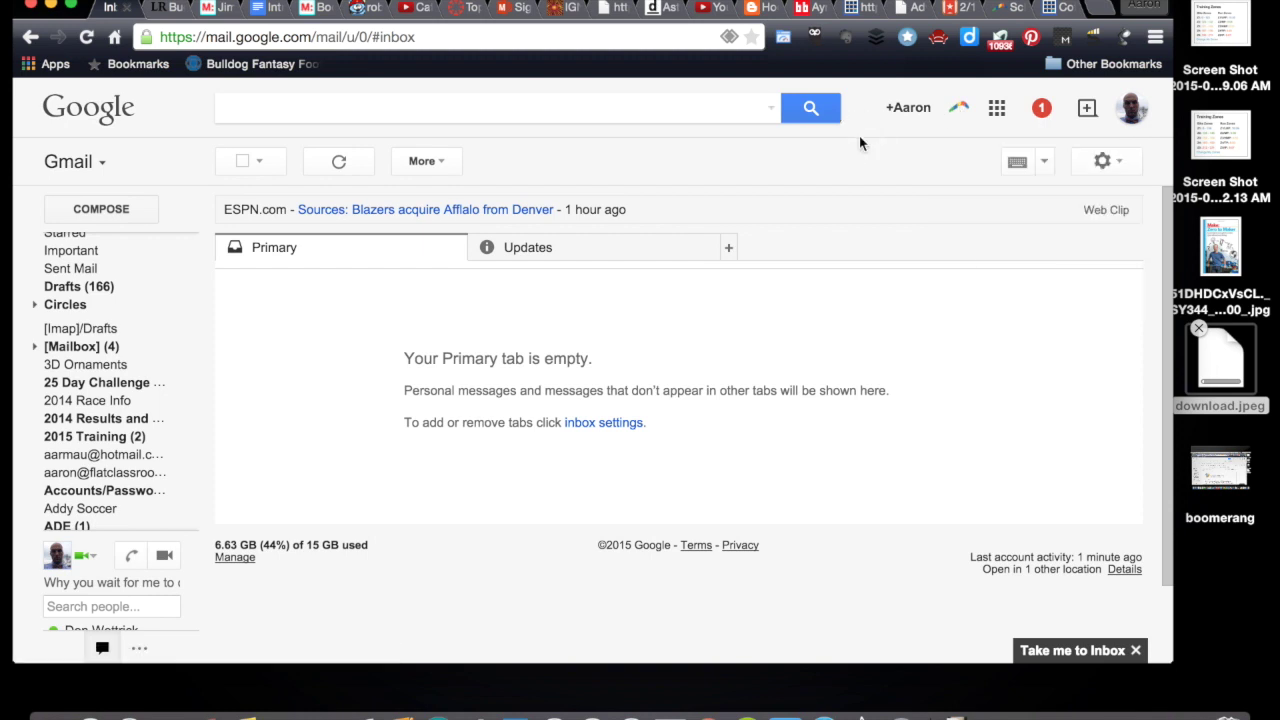